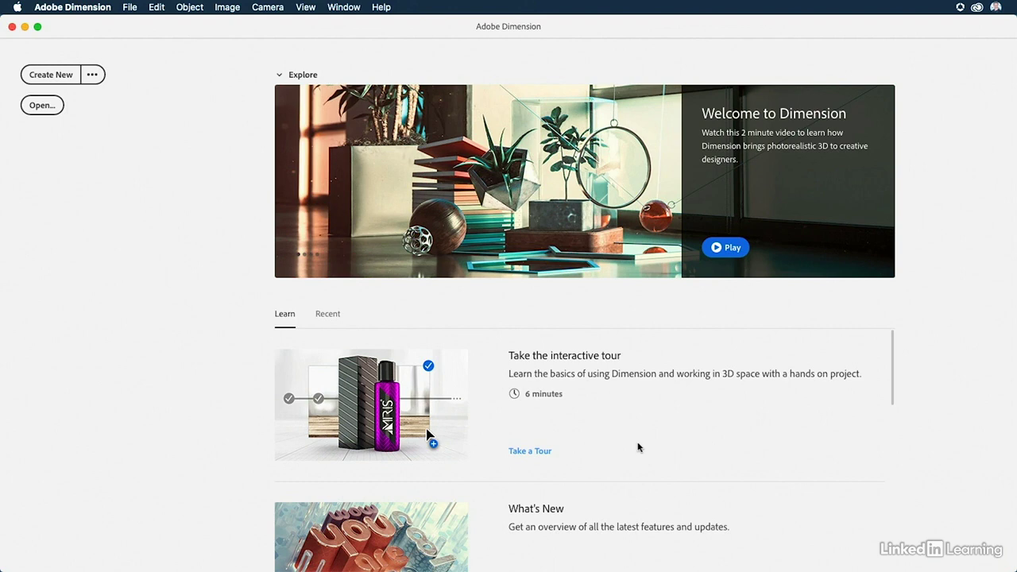
Create a new blank document from the home screen.
{"action": "scroll", "coordinate": [637, 447], "scroll_direction": "down", "scroll_amount": 5}
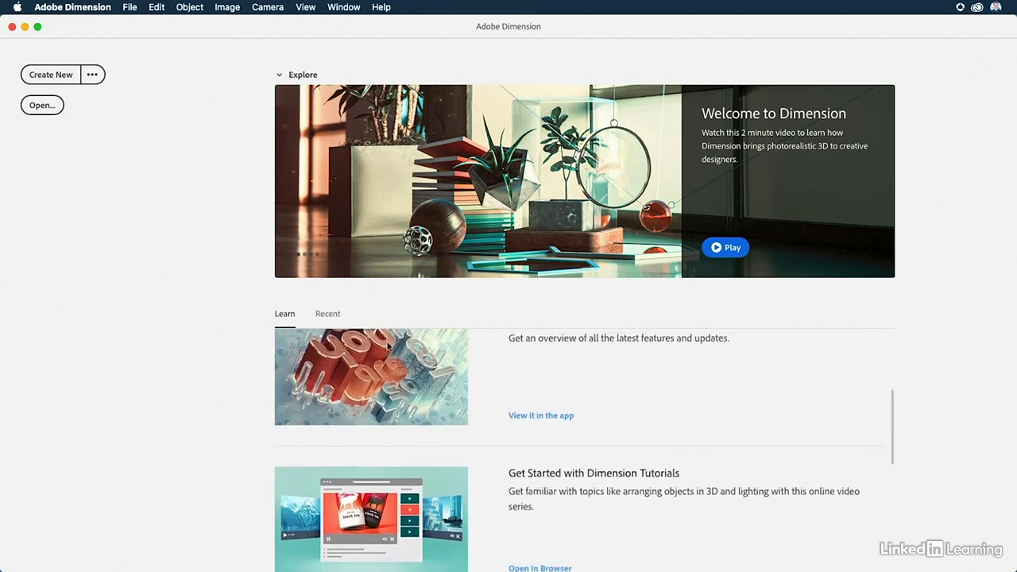
{"action": "scroll", "coordinate": [409, 410], "scroll_direction": "up", "scroll_amount": 5}
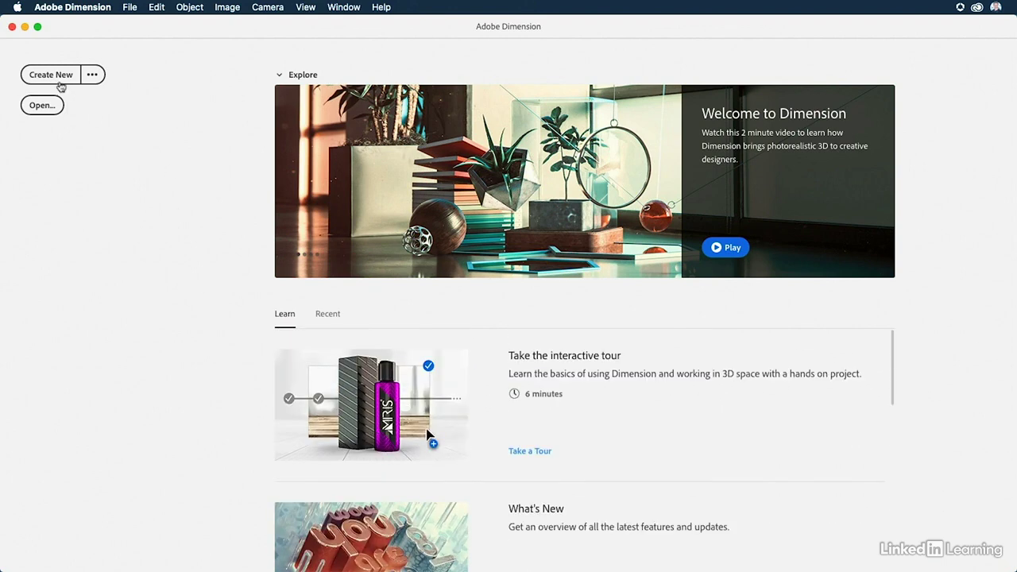
{"action": "left_click", "coordinate": [50, 76]}
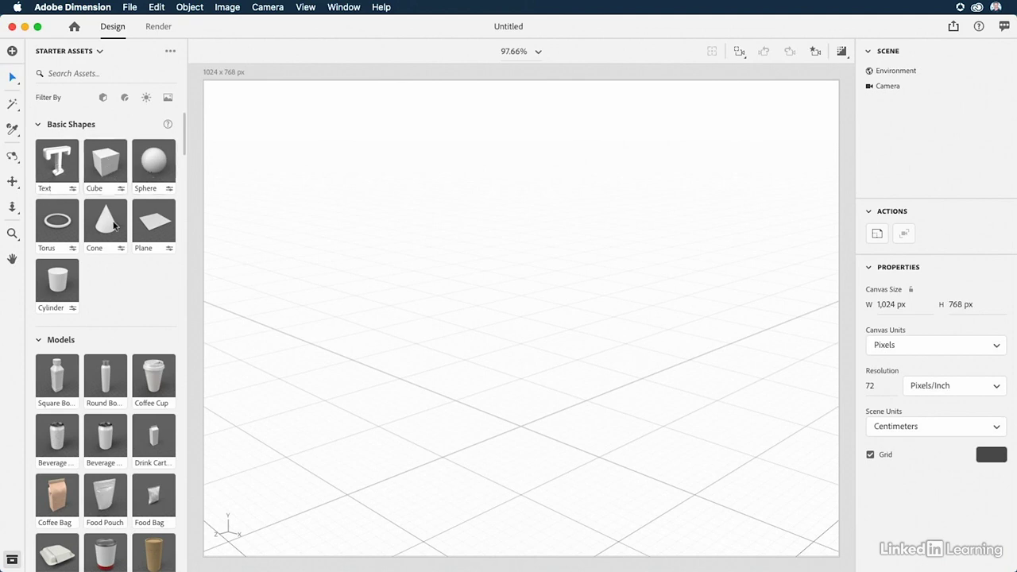
Add the Coffee Cup starter model to the middle of the scene.
{"action": "scroll", "coordinate": [92, 321], "scroll_direction": "down", "scroll_amount": 3}
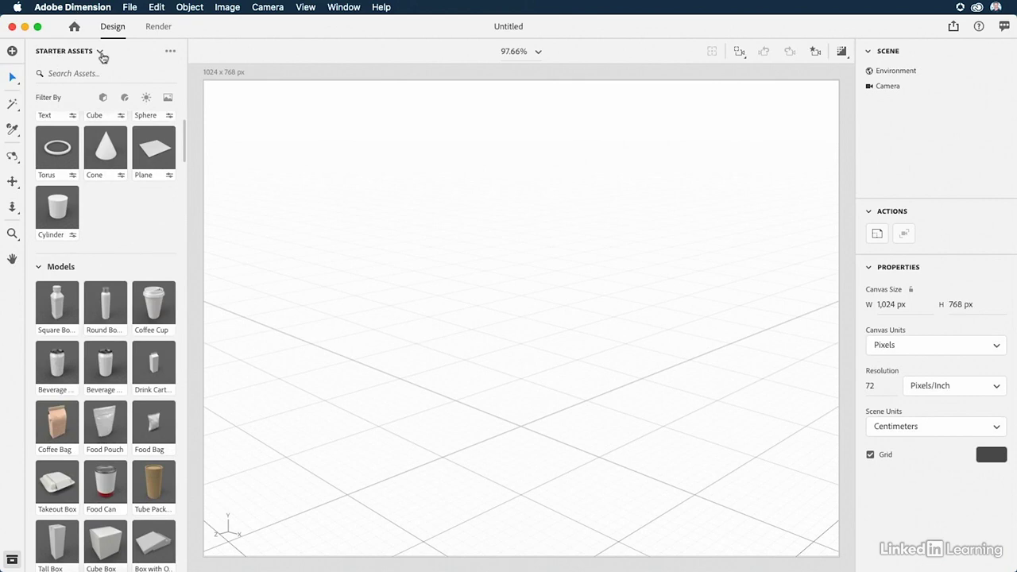
{"action": "scroll", "coordinate": [123, 214], "scroll_direction": "down", "scroll_amount": 5}
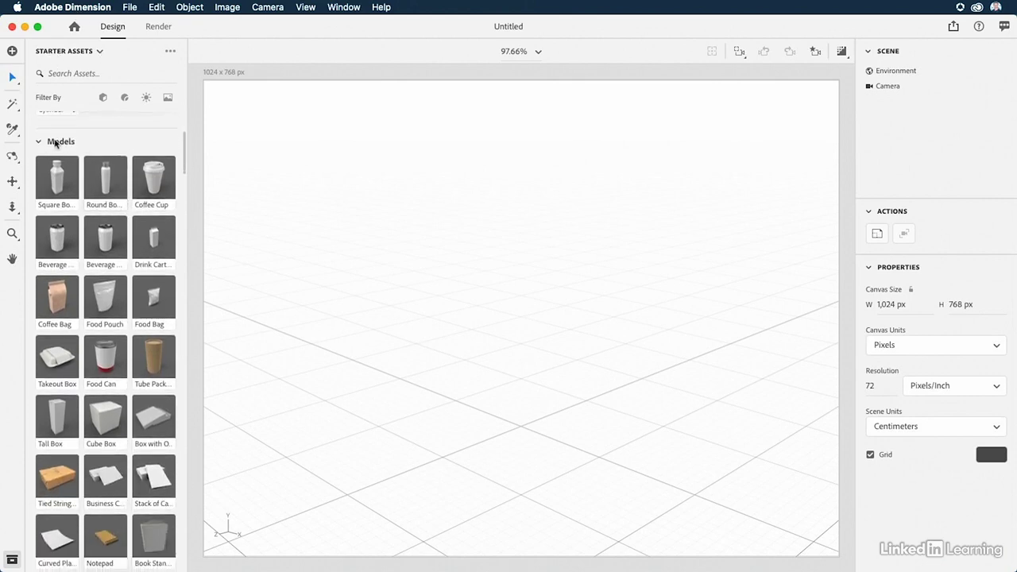
{"action": "left_click_drag", "start_coordinate": [150, 186], "coordinate": [523, 408]}
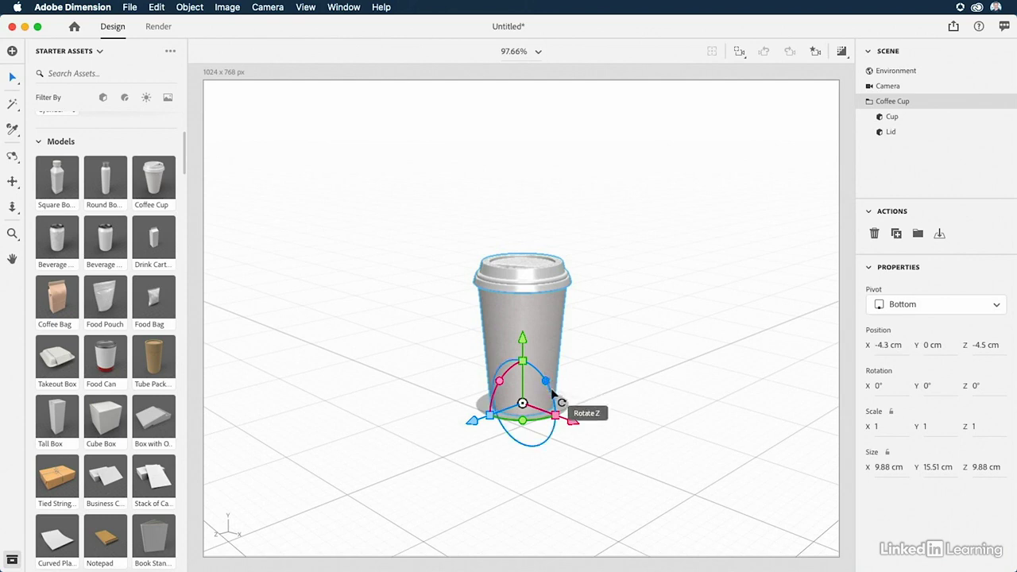
Raise the coffee cup to about 8.3 cm in Y and drop it back with Move to Ground.
{"action": "left_click_drag", "start_coordinate": [522, 337], "coordinate": [523, 262]}
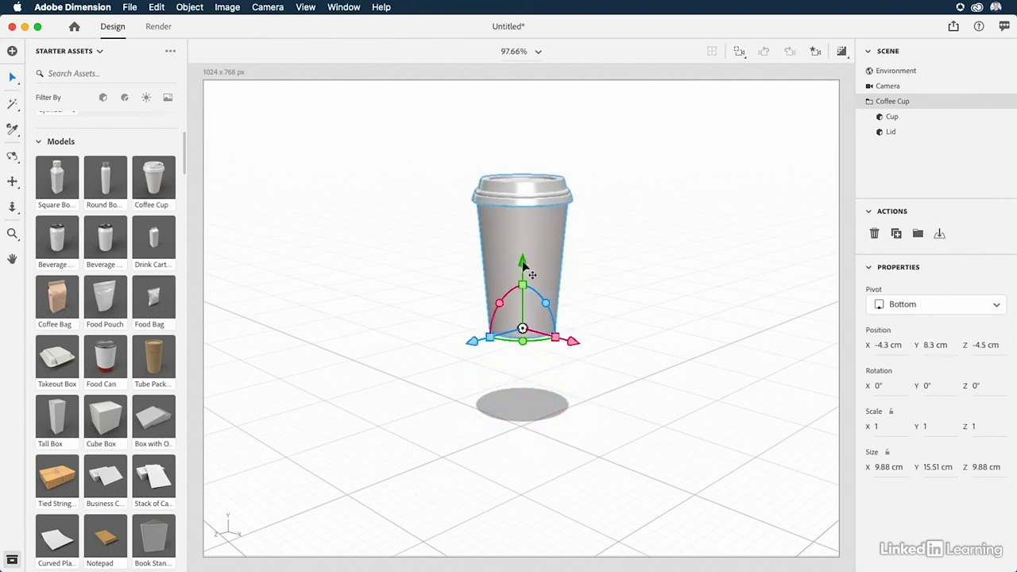
{"action": "left_click", "coordinate": [939, 236]}
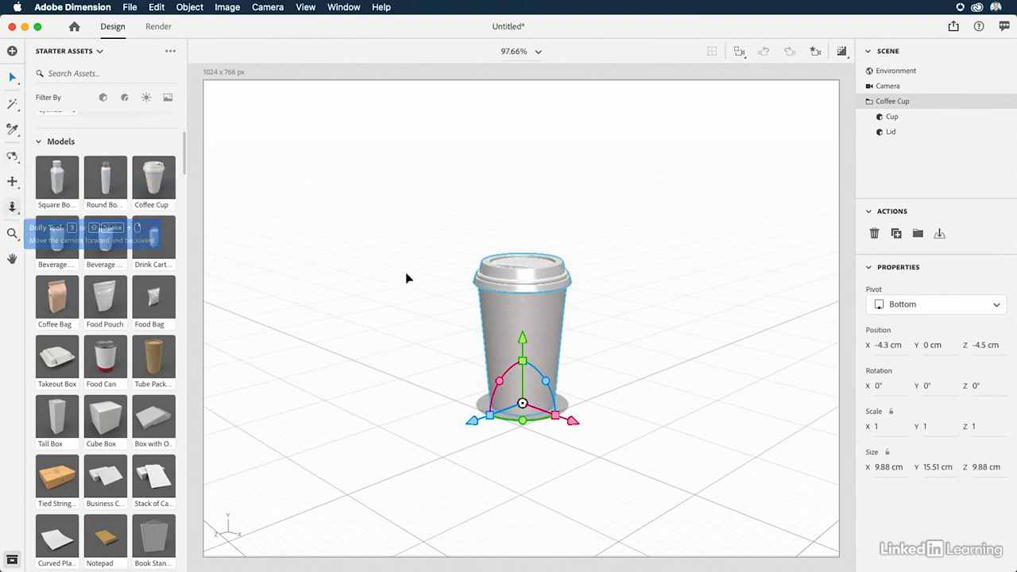
Orbit the camera to look down on the coffee cup at an angle.
{"action": "key", "text": "1"}
{"action": "left_click_drag", "start_coordinate": [425, 254], "coordinate": [468, 278]}
{"action": "key", "text": "v"}
{"action": "key", "text": "2"}
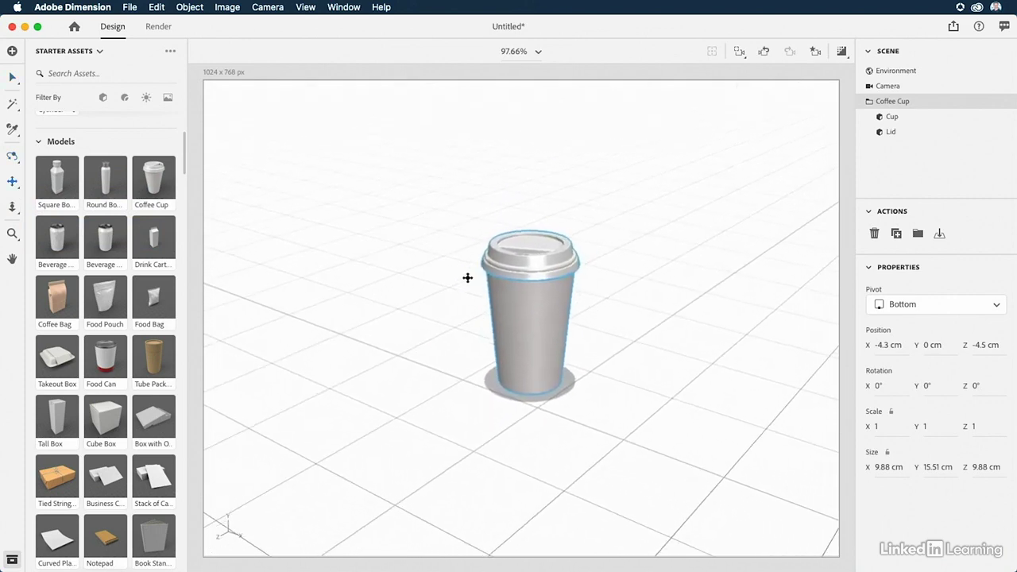
Dolly the camera closer to the coffee cup and frame the selected cup in the canvas.
{"action": "key", "text": "v"}
{"action": "key", "text": "3"}
{"action": "left_click_drag", "start_coordinate": [471, 334], "coordinate": [449, 270]}
{"action": "key", "text": "v"}
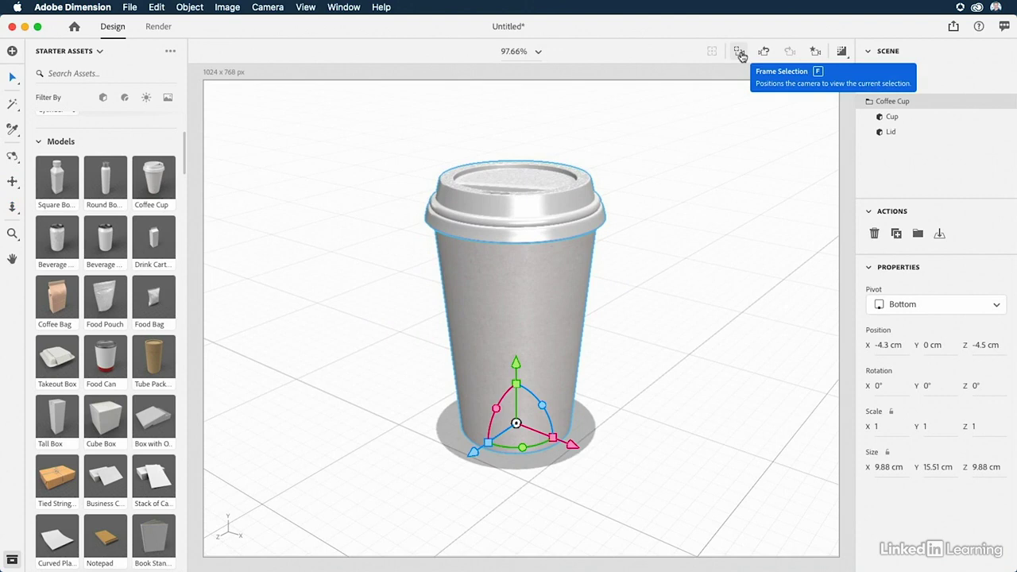
{"action": "left_click", "coordinate": [739, 53]}
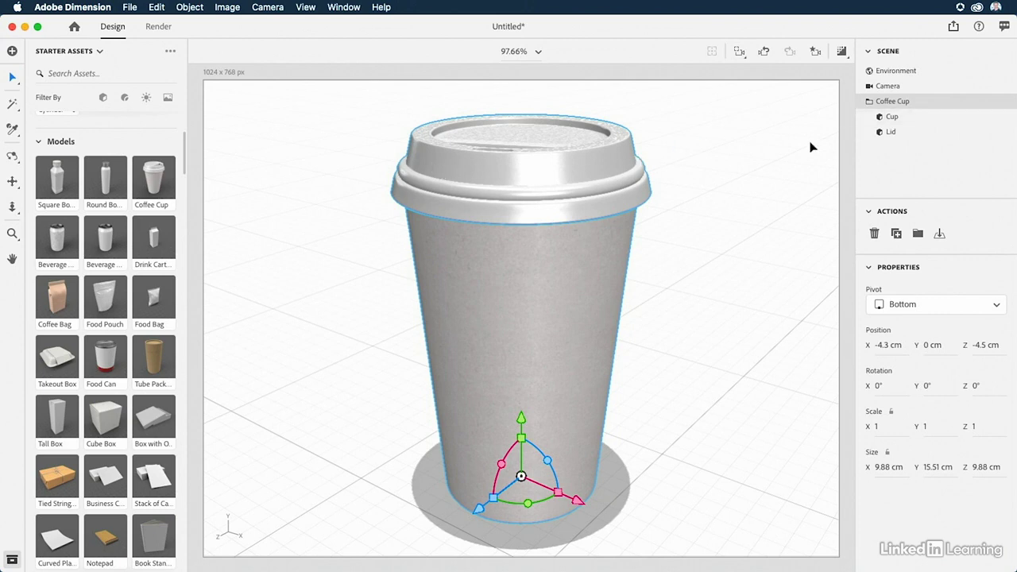
Change the base color of the coffee cup's Lid Material to a bright magenta pink.
{"action": "left_click", "coordinate": [892, 117]}
{"action": "left_click", "coordinate": [891, 132]}
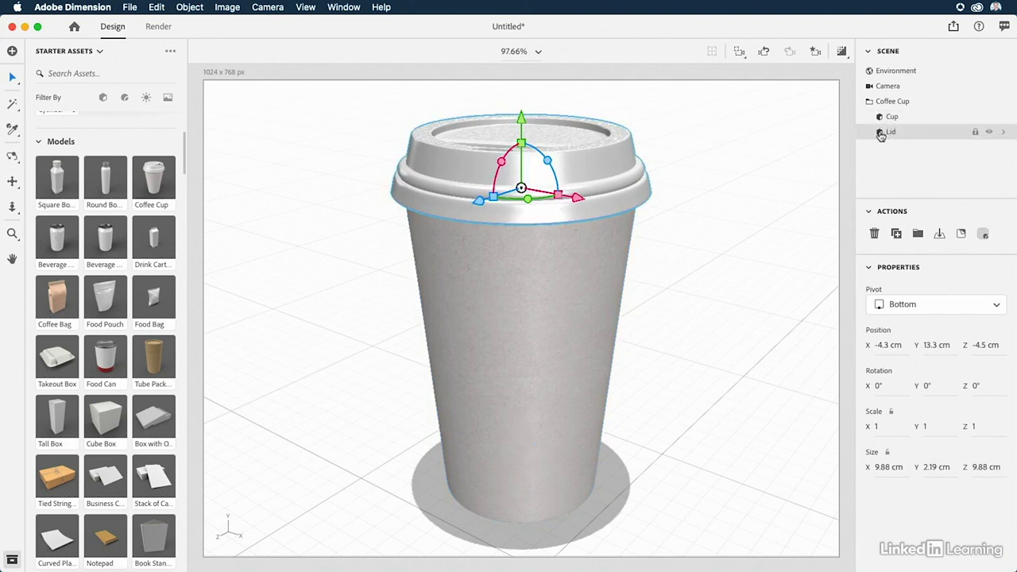
{"action": "double_click", "coordinate": [881, 134]}
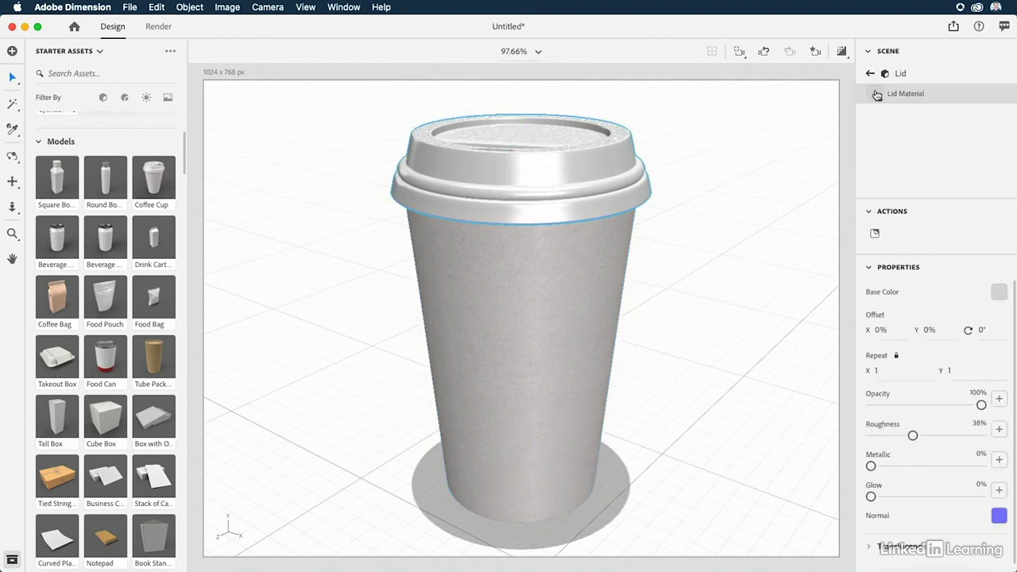
{"action": "left_click", "coordinate": [999, 293]}
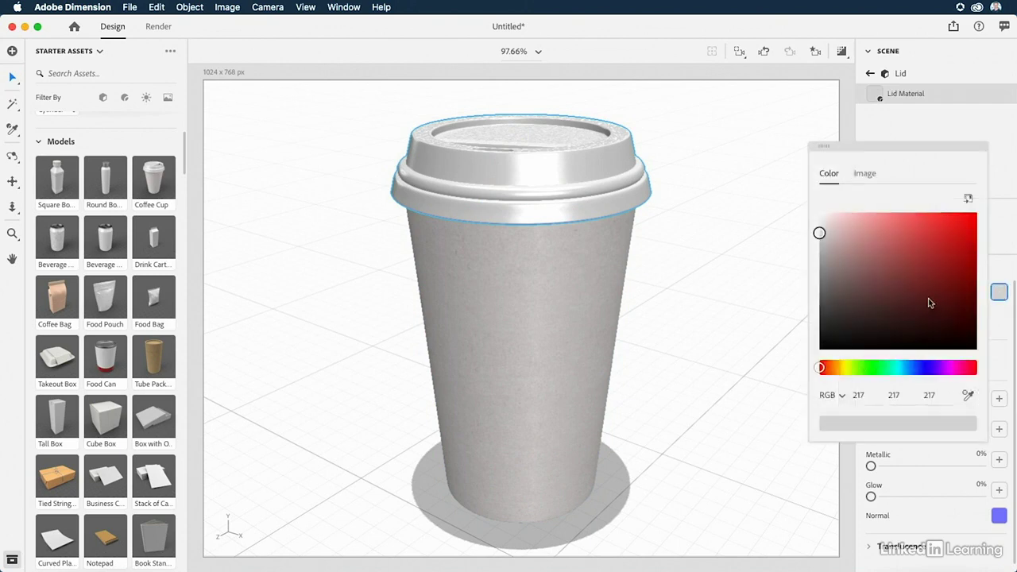
{"action": "left_click_drag", "start_coordinate": [931, 270], "coordinate": [979, 210]}
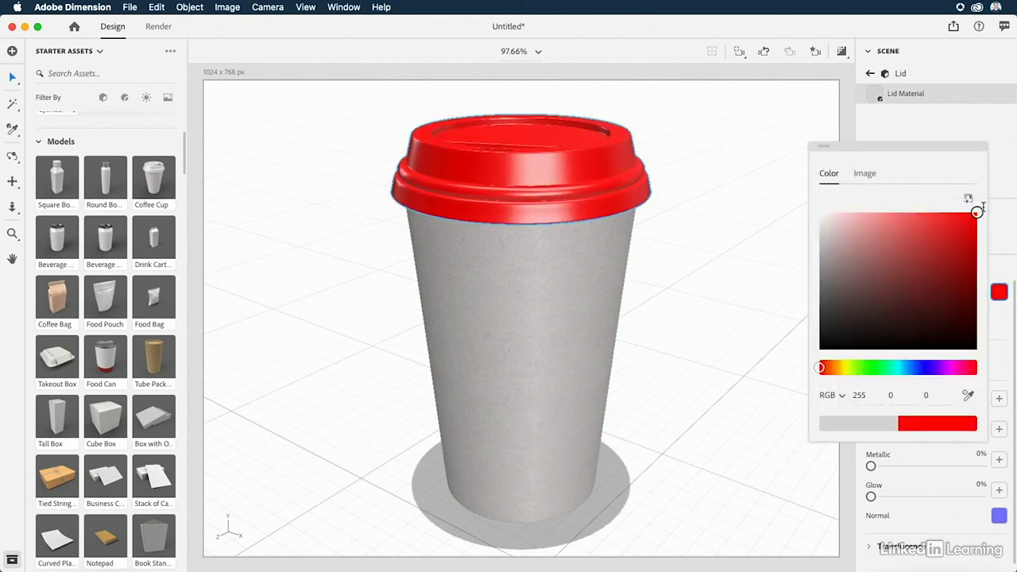
{"action": "left_click", "coordinate": [949, 369]}
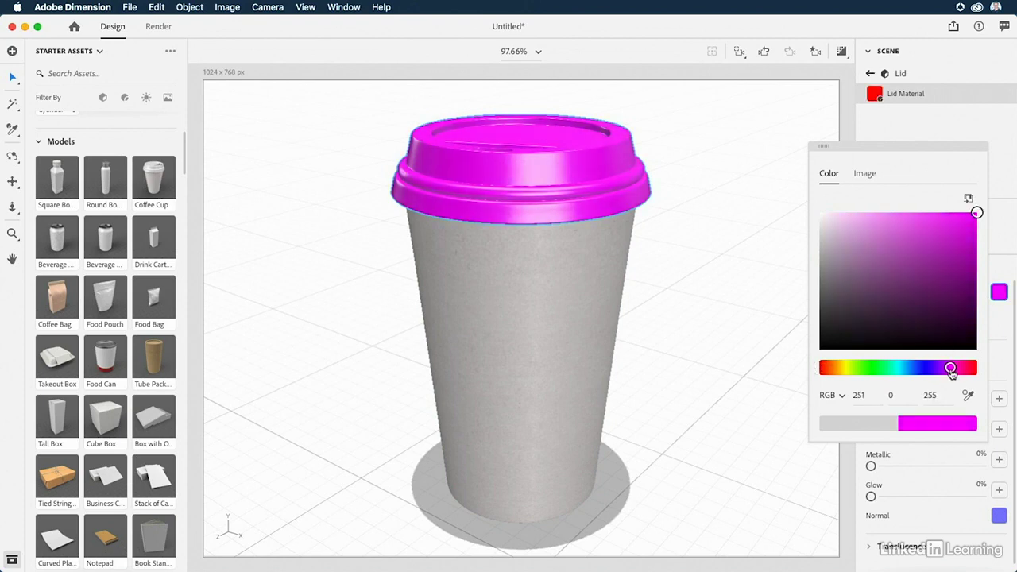
{"action": "left_click_drag", "start_coordinate": [951, 370], "coordinate": [956, 374]}
{"action": "left_click", "coordinate": [998, 270]}
{"action": "left_click", "coordinate": [870, 73]}
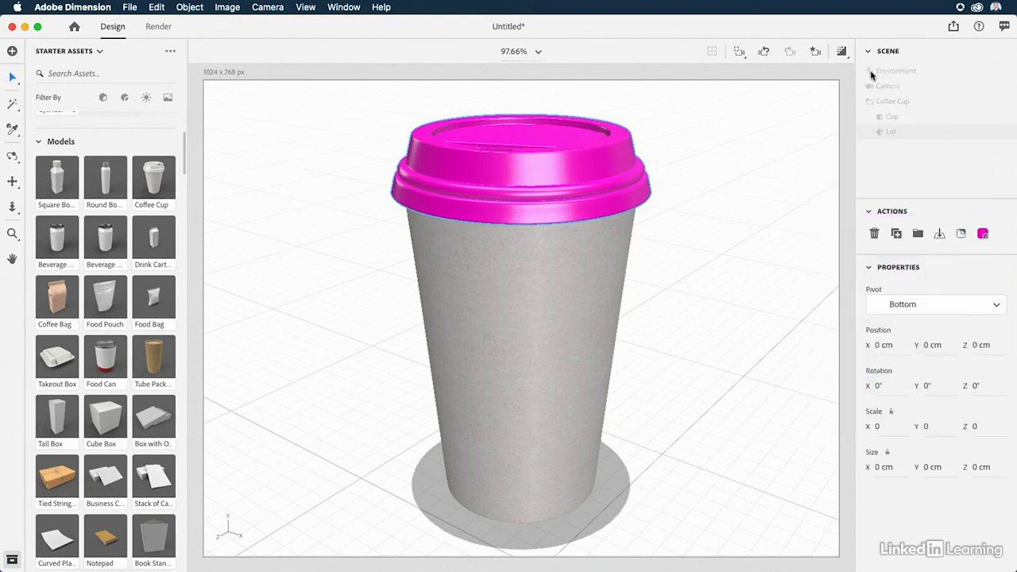
Examine the image used as the base color of the coffee cup's Cup Material.
{"action": "left_click", "coordinate": [888, 117]}
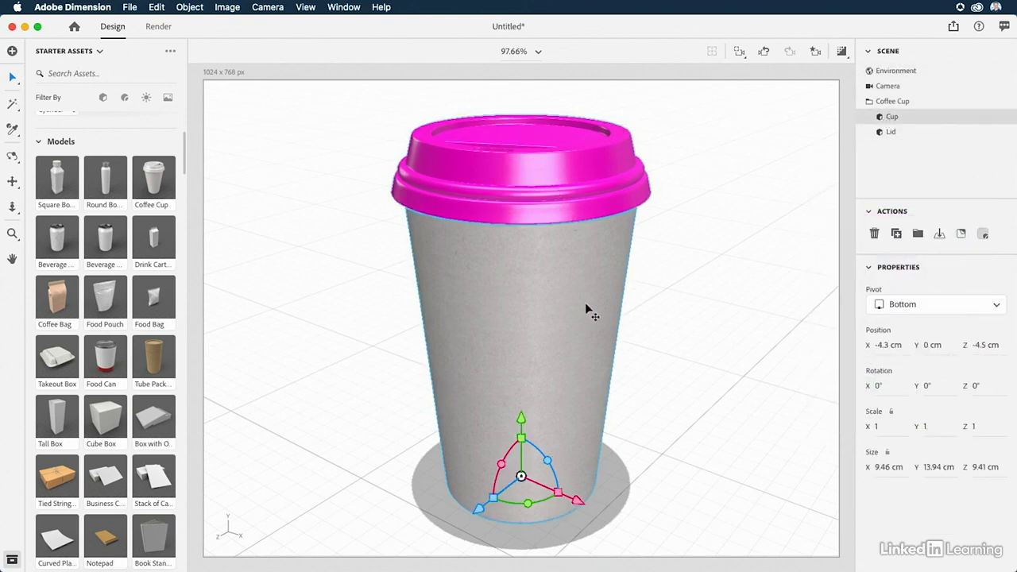
{"action": "double_click", "coordinate": [881, 118]}
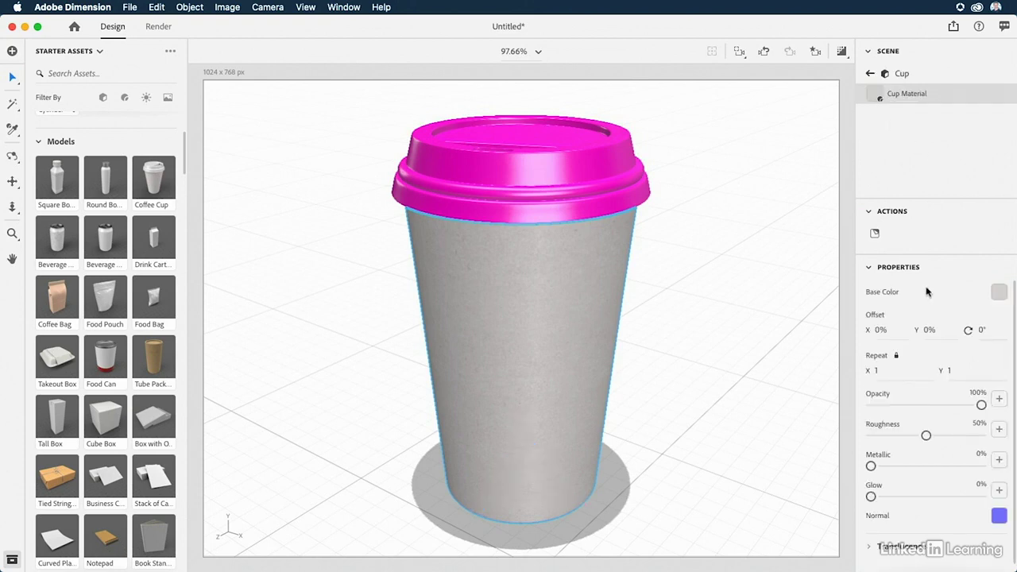
{"action": "left_click", "coordinate": [998, 293]}
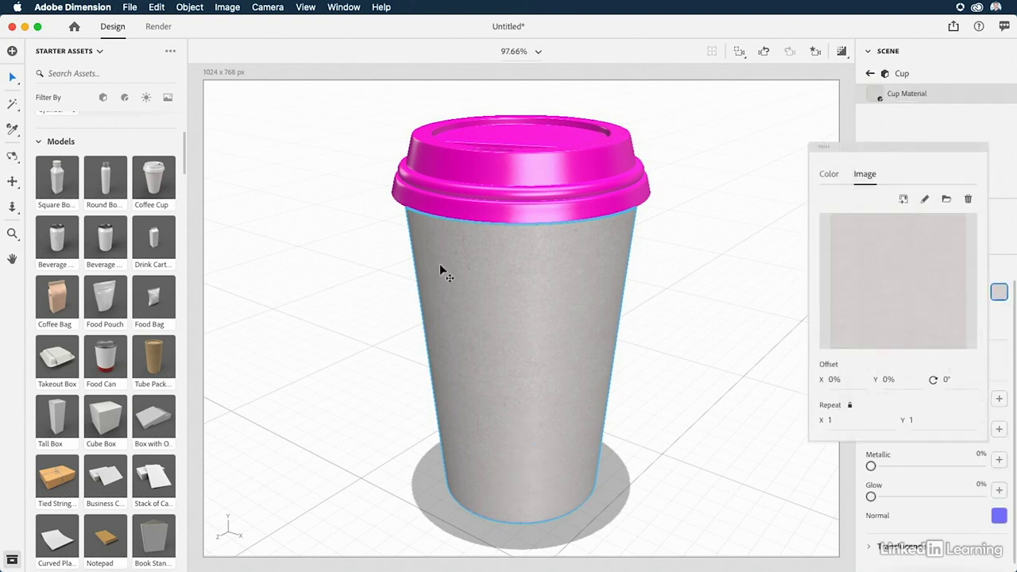
{"action": "left_click", "coordinate": [364, 263]}
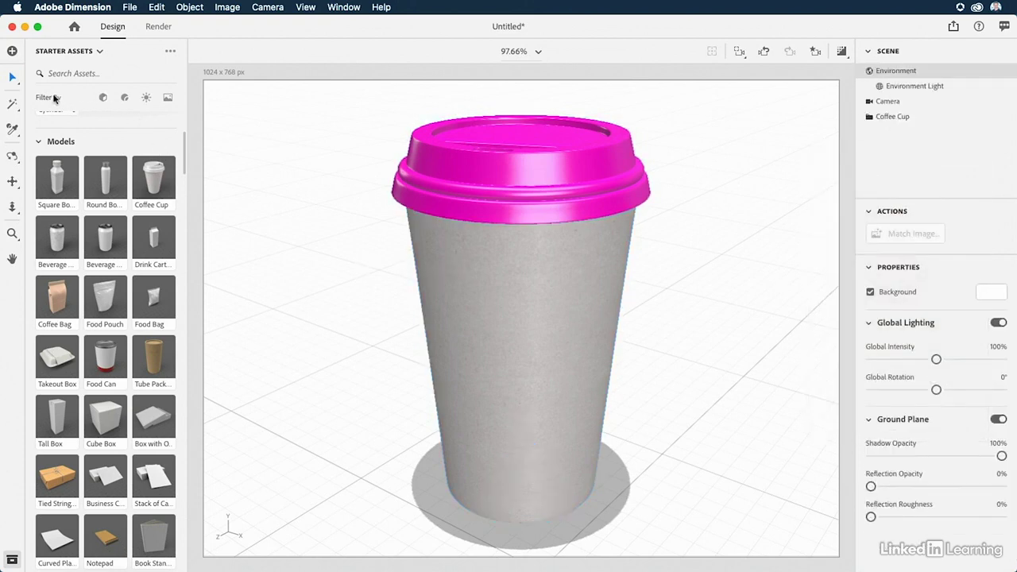
Filter the starter assets to materials and browse the Adobe Standard Materials.
{"action": "left_click", "coordinate": [125, 99]}
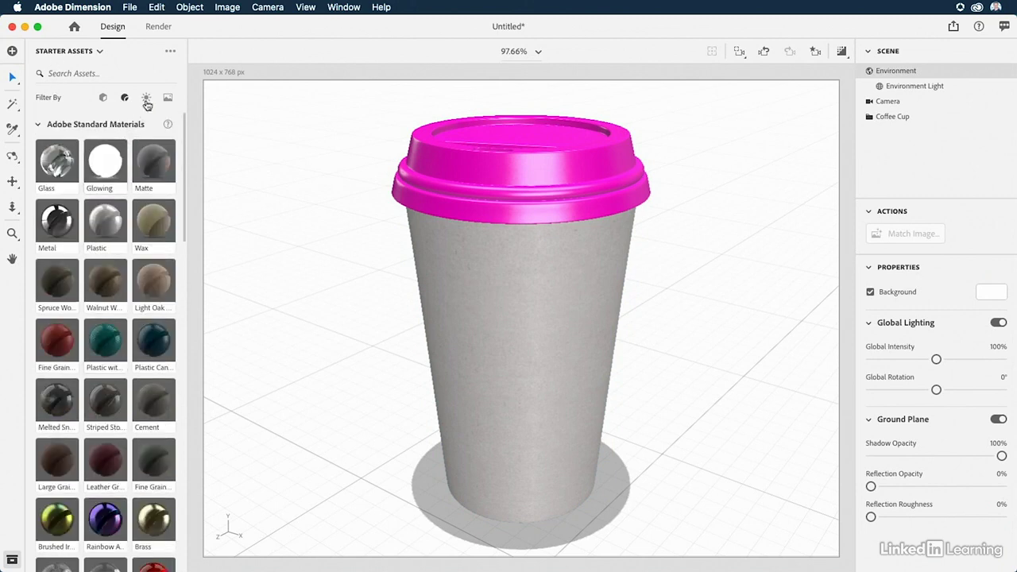
{"action": "left_click", "coordinate": [147, 98]}
{"action": "left_click", "coordinate": [126, 99]}
{"action": "scroll", "coordinate": [105, 183], "scroll_direction": "down", "scroll_amount": 10}
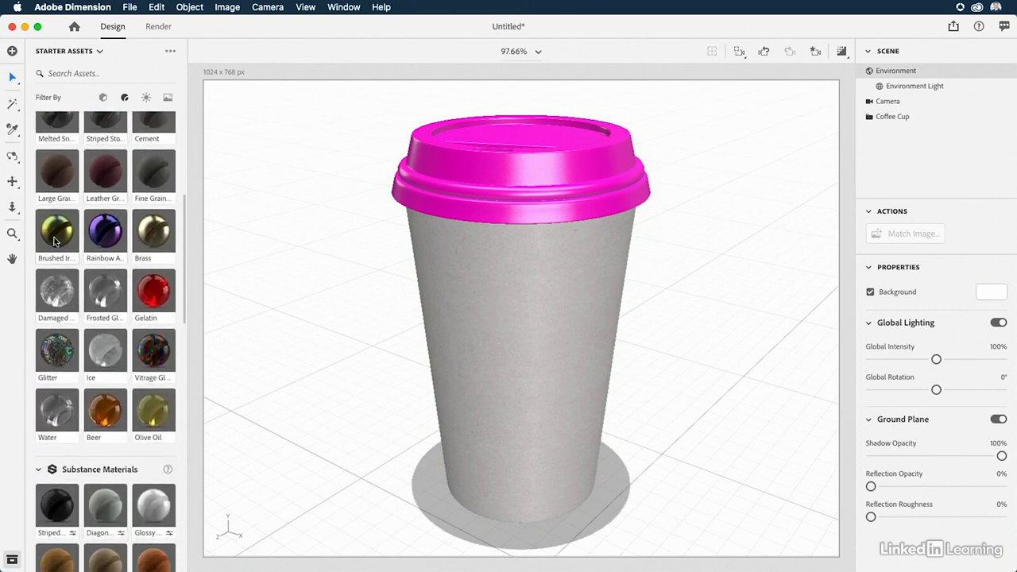
Try the Brushed Iridescent Metal and Rainbow Anodized Metal materials on the cup body.
{"action": "mouse_move", "coordinate": [57, 234]}
{"action": "left_mouse_down"}
{"action": "mouse_move", "coordinate": [792, 204]}
{"action": "mouse_move", "coordinate": [897, 114]}
{"action": "mouse_move", "coordinate": [789, 163]}
{"action": "mouse_move", "coordinate": [487, 418]}
{"action": "mouse_move", "coordinate": [532, 381]}
{"action": "left_mouse_up"}
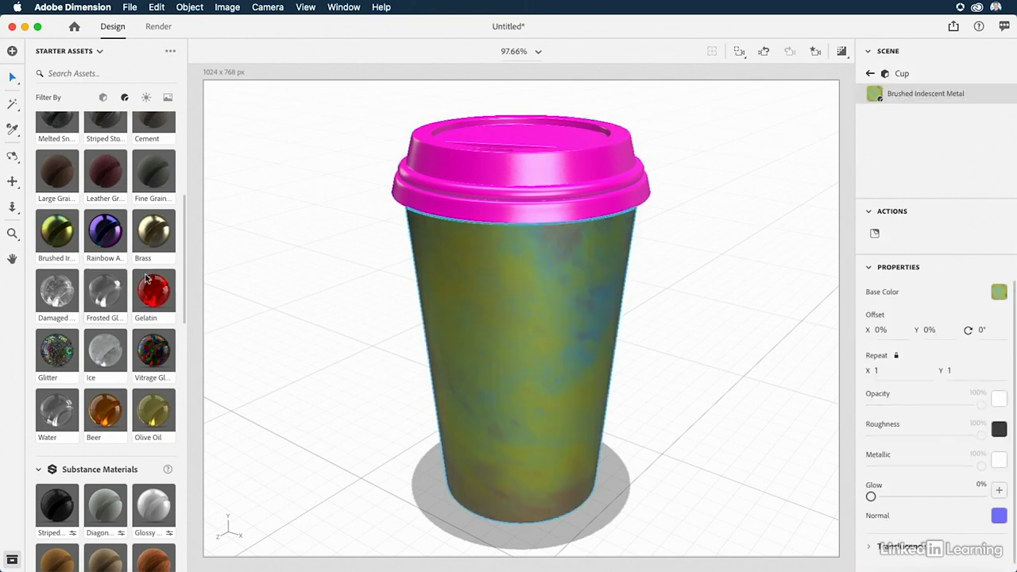
{"action": "left_click_drag", "start_coordinate": [103, 238], "coordinate": [520, 370]}
Apply the Cardboard material from Substance Materials to the cup body and deselect the cup.
{"action": "scroll", "coordinate": [67, 397], "scroll_direction": "down", "scroll_amount": 5}
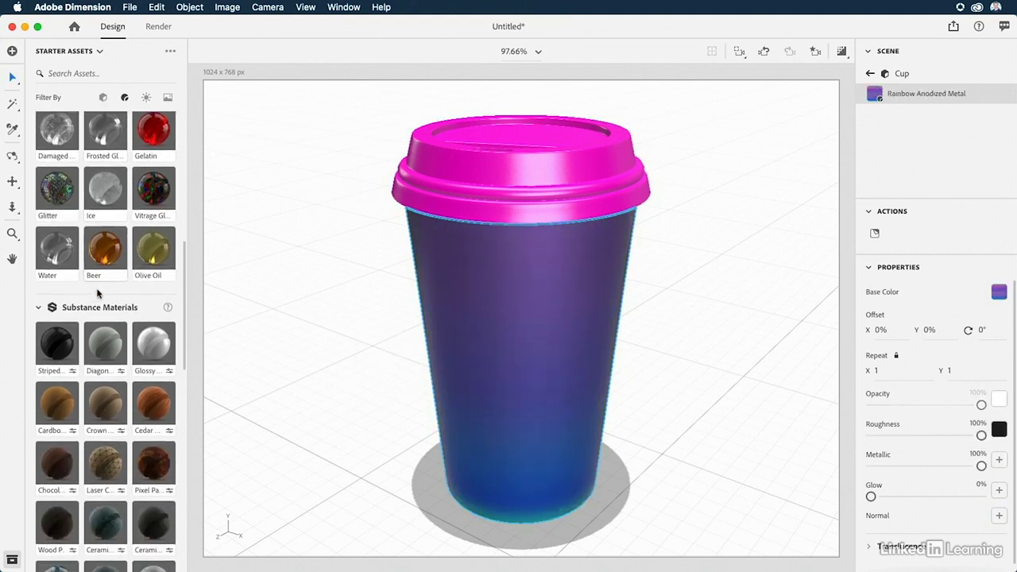
{"action": "scroll", "coordinate": [53, 394], "scroll_direction": "down", "scroll_amount": 1}
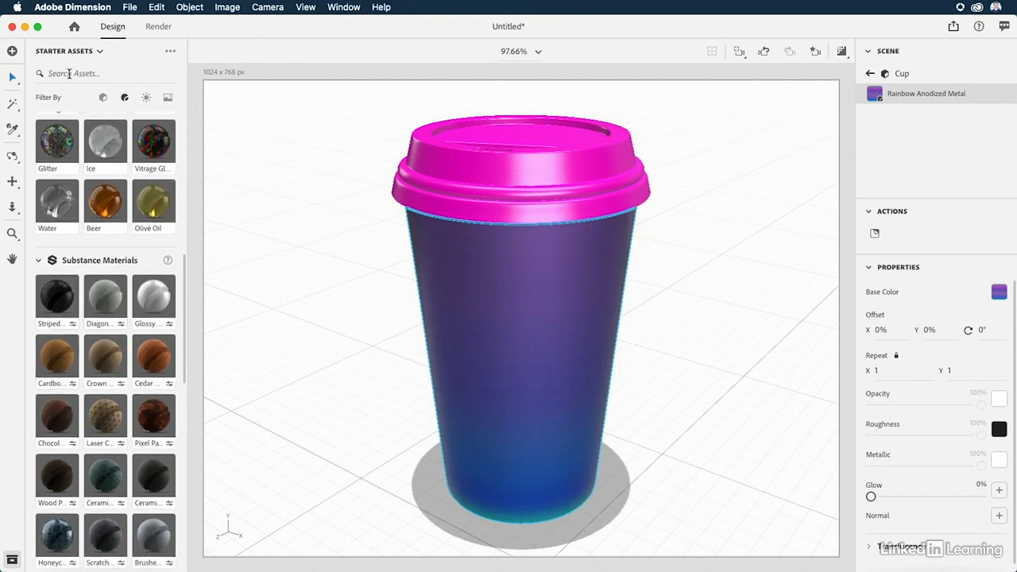
{"action": "left_click_drag", "start_coordinate": [63, 363], "coordinate": [527, 357]}
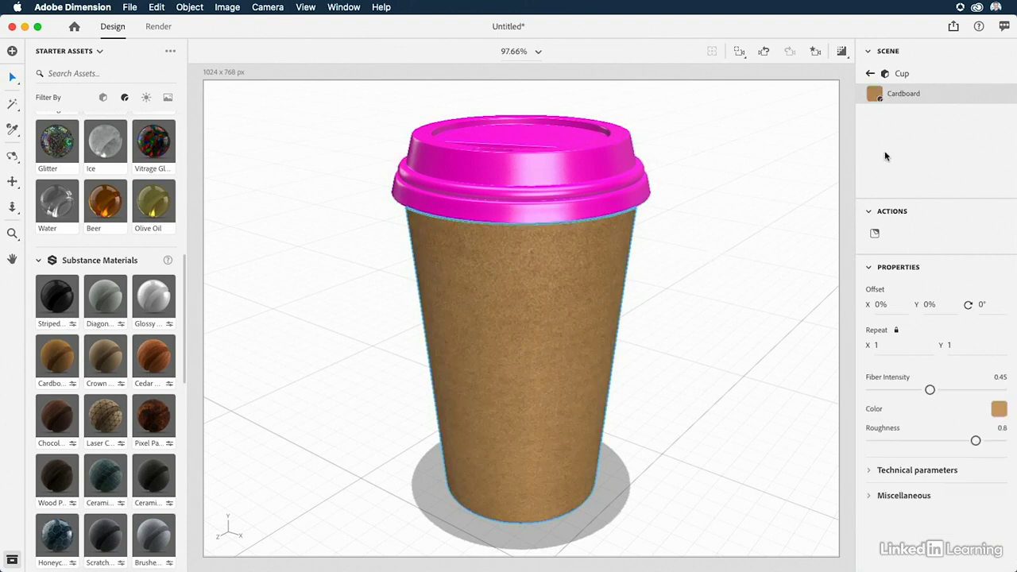
{"action": "left_click", "coordinate": [870, 73]}
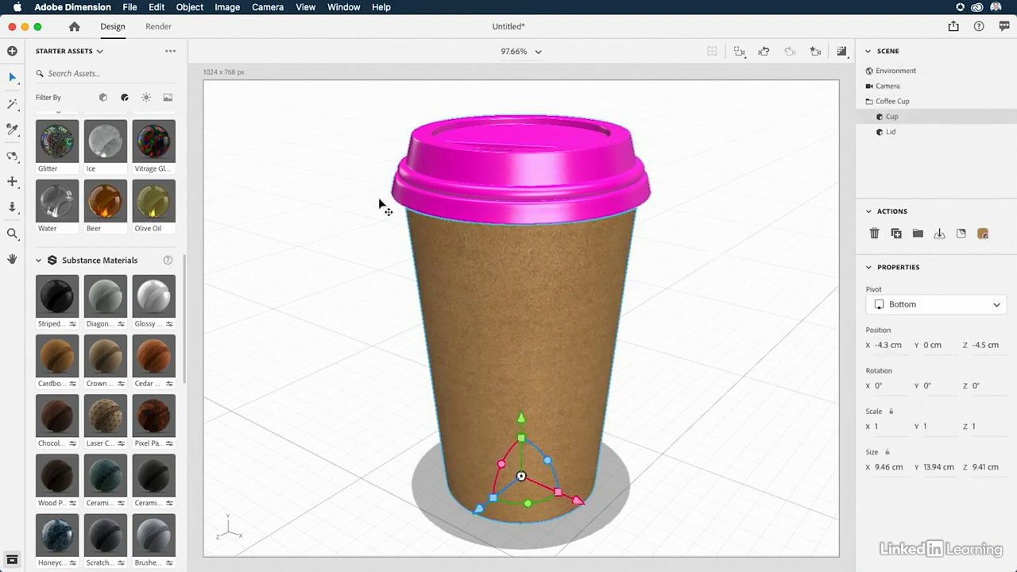
{"action": "left_click", "coordinate": [273, 263]}
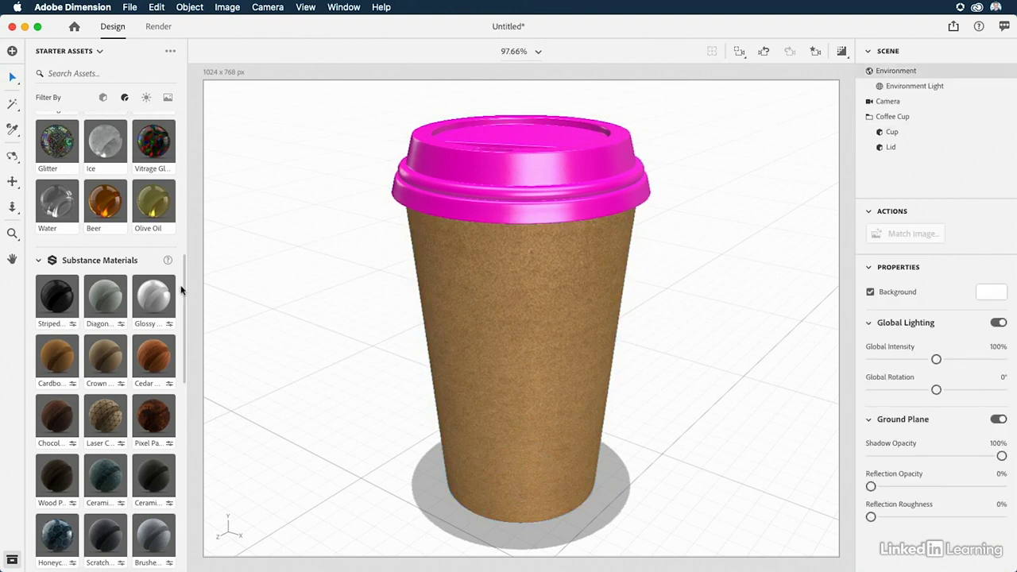
Add the Gift Bag starter model behind the coffee cup and scale it uniformly to about 1.2.
{"action": "left_click", "coordinate": [104, 99]}
{"action": "left_click_drag", "start_coordinate": [98, 302], "coordinate": [760, 390]}
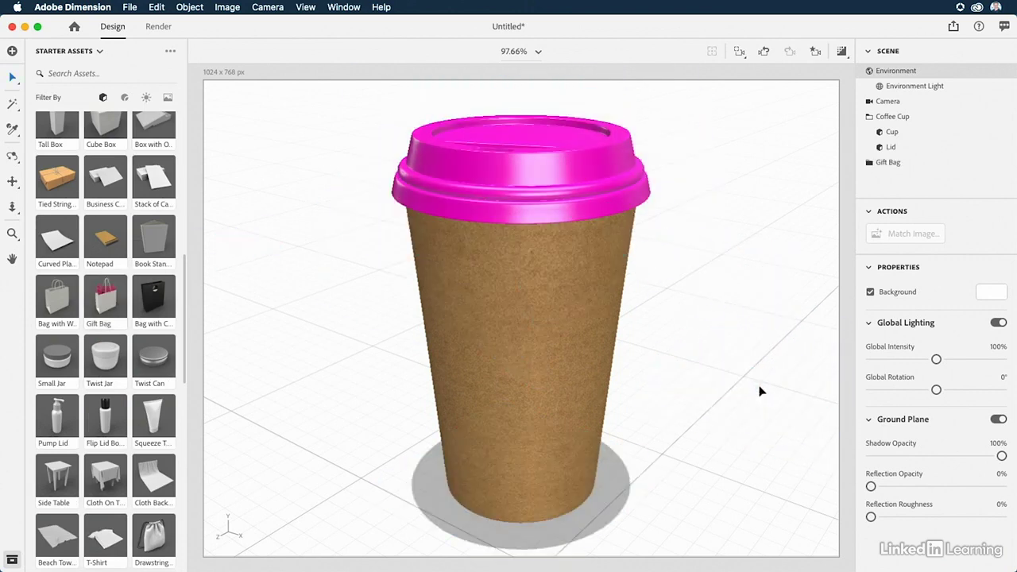
{"action": "left_click", "coordinate": [739, 50]}
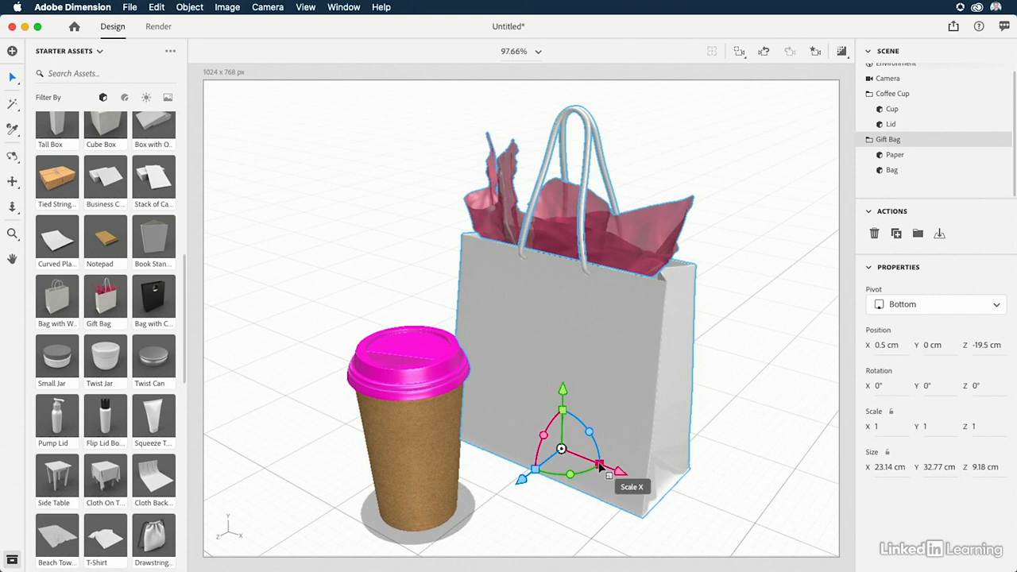
{"action": "mouse_move", "coordinate": [601, 467]}
{"action": "left_mouse_down"}
{"action": "mouse_move", "coordinate": [613, 474]}
{"action": "mouse_move", "coordinate": [604, 464]}
{"action": "left_mouse_up"}
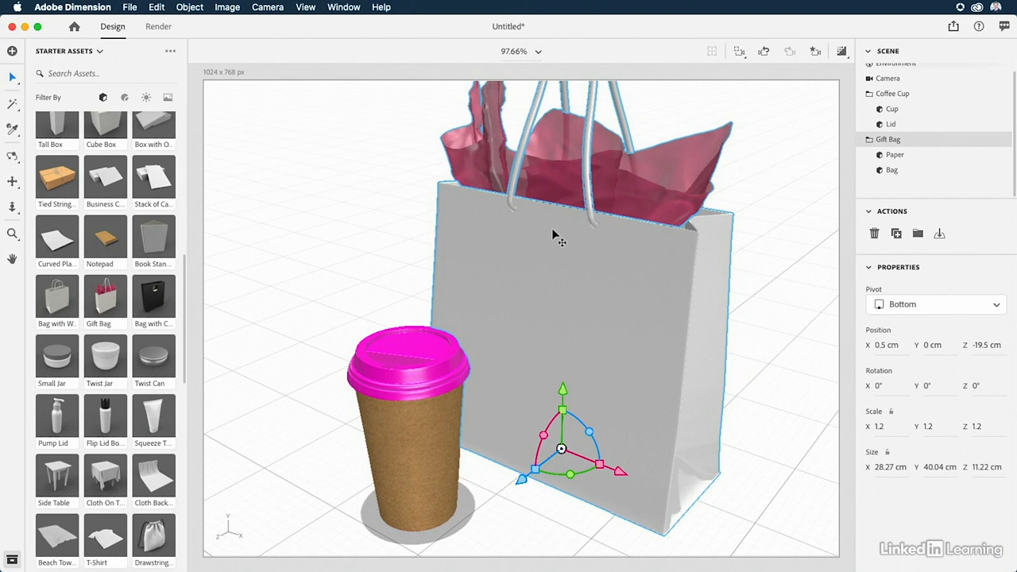
Recolor the gift bag's Paper material with the saved magenta swatch (RGB 255, 0, 212) and return to the scene list.
{"action": "left_click", "coordinate": [904, 157]}
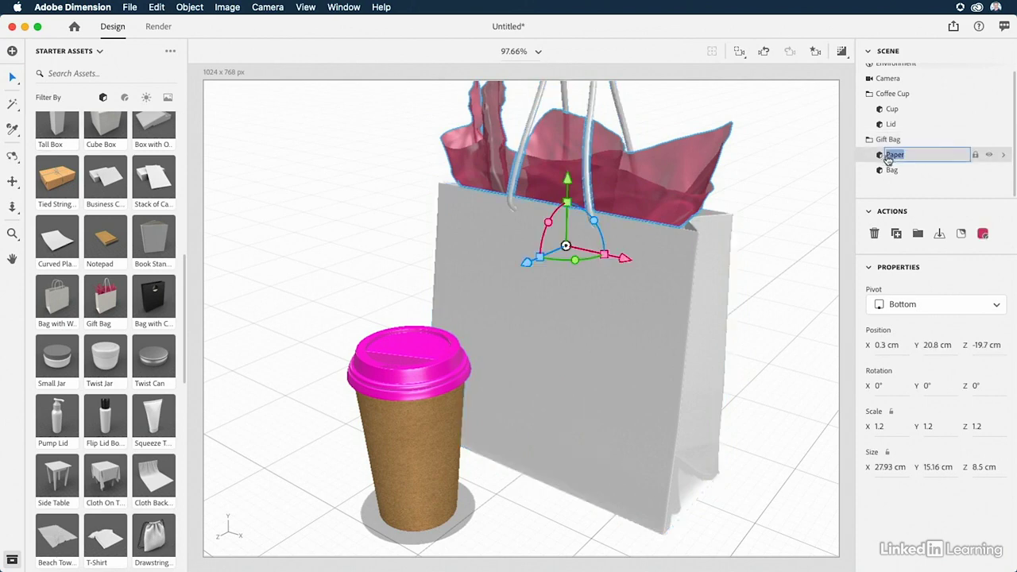
{"action": "double_click", "coordinate": [880, 158]}
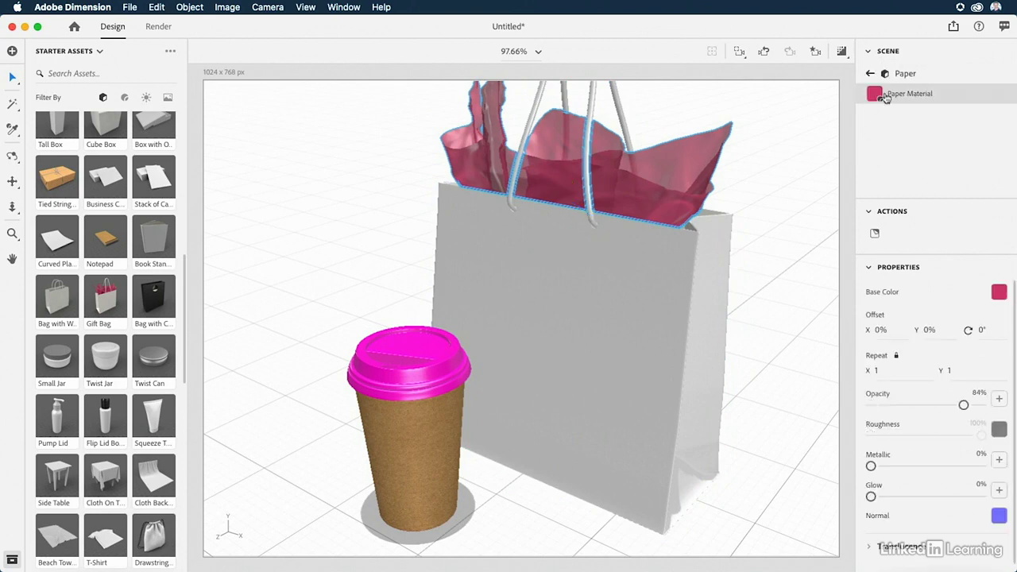
{"action": "left_click", "coordinate": [999, 293]}
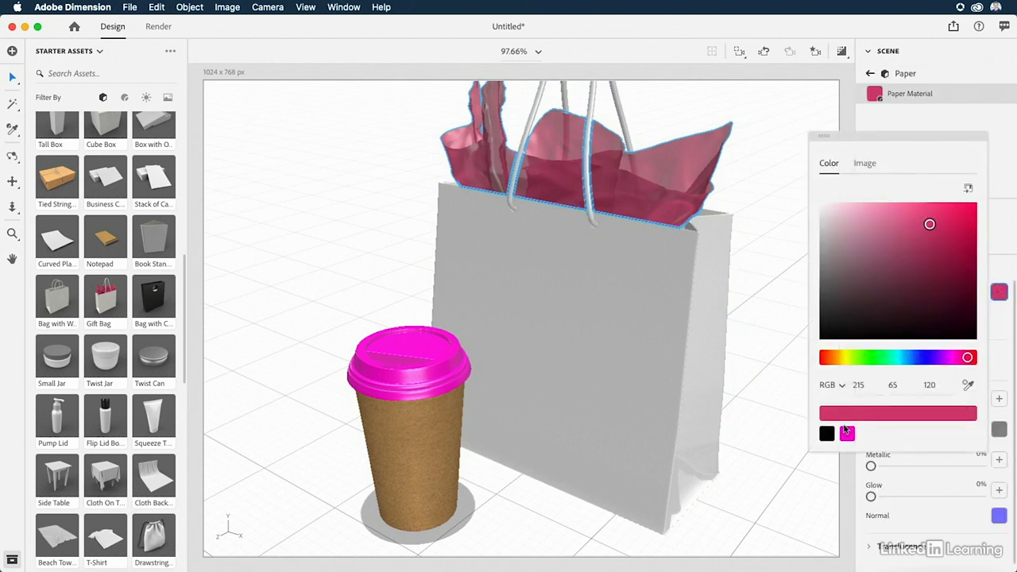
{"action": "left_click", "coordinate": [847, 433]}
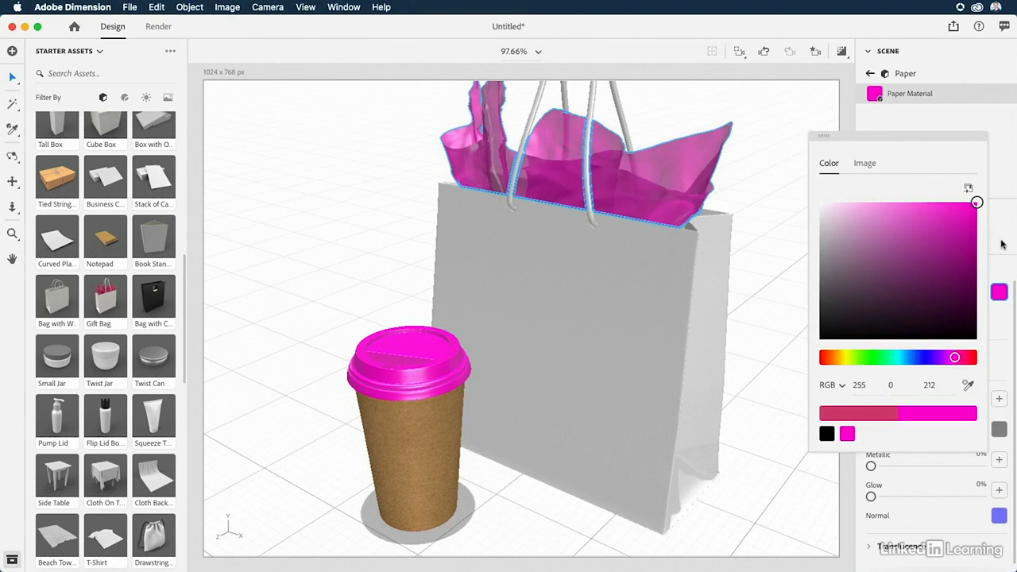
{"action": "left_click", "coordinate": [1002, 244]}
{"action": "left_click", "coordinate": [870, 74]}
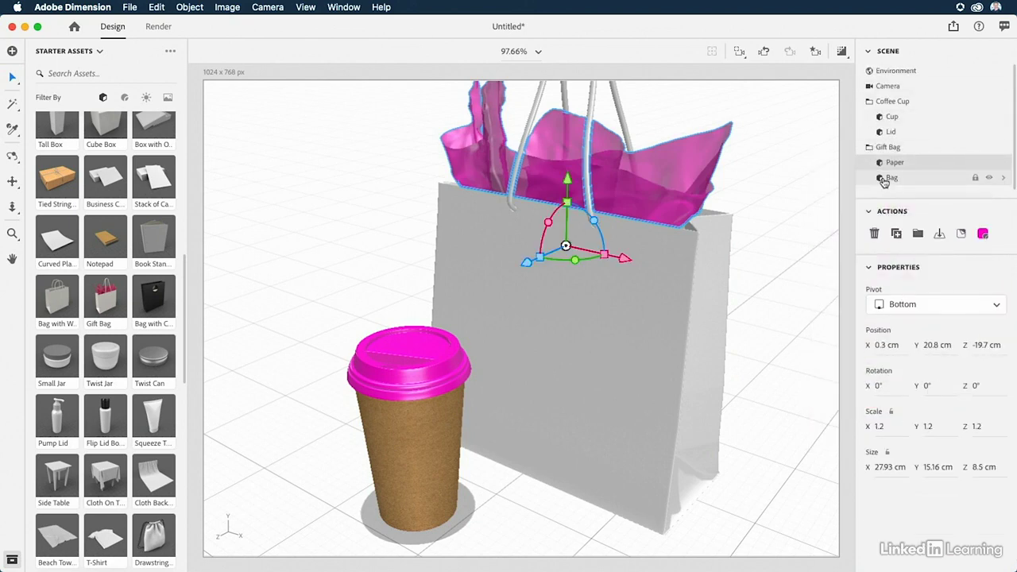
Apply the Metal material from Adobe Standard Materials to the Bag model and orbit the camera to inspect its surface.
{"action": "left_click", "coordinate": [887, 178]}
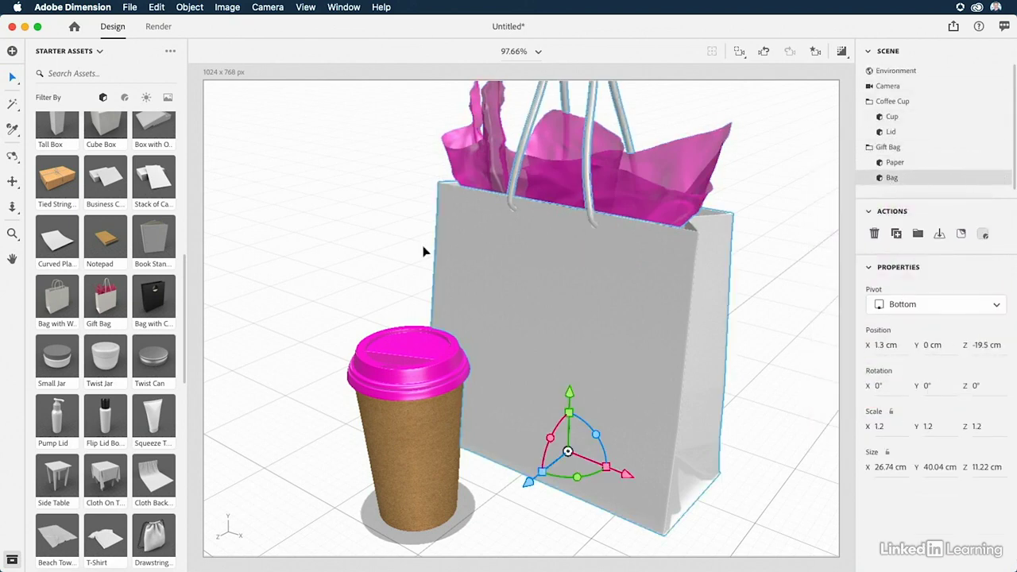
{"action": "left_click", "coordinate": [124, 99]}
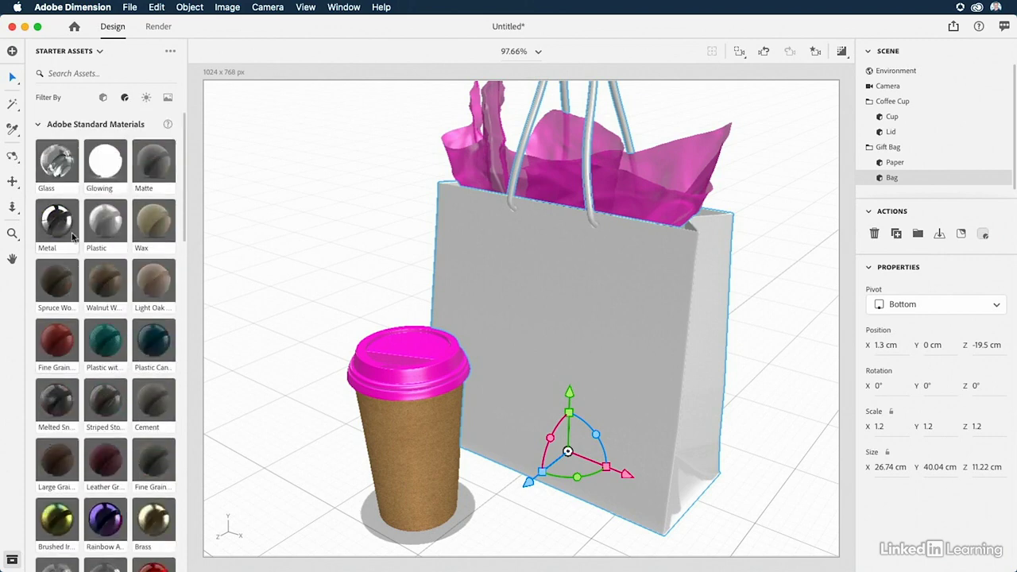
{"action": "left_click_drag", "start_coordinate": [84, 227], "coordinate": [571, 363]}
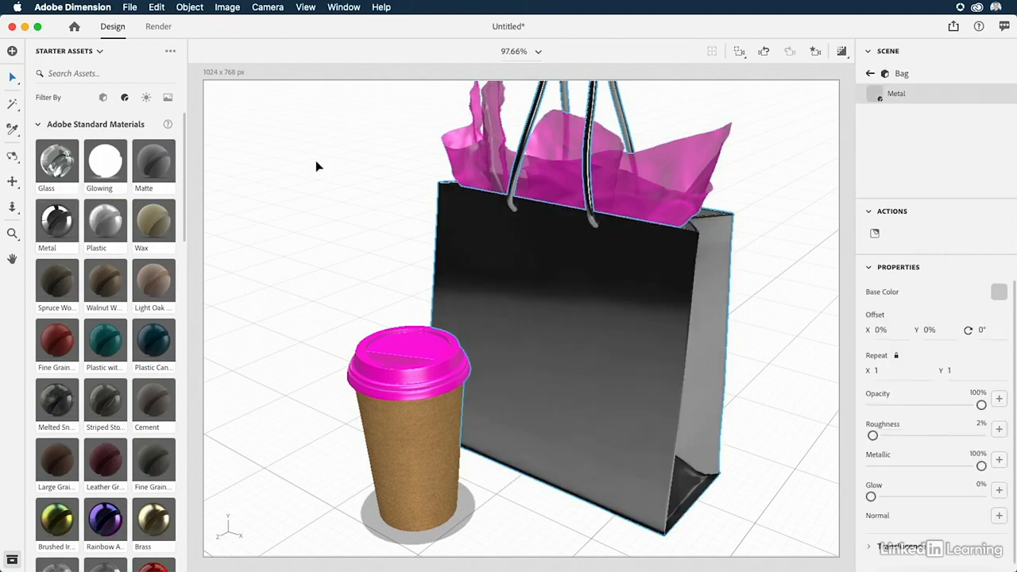
{"action": "key", "text": "1"}
{"action": "left_click_drag", "start_coordinate": [538, 295], "coordinate": [562, 264]}
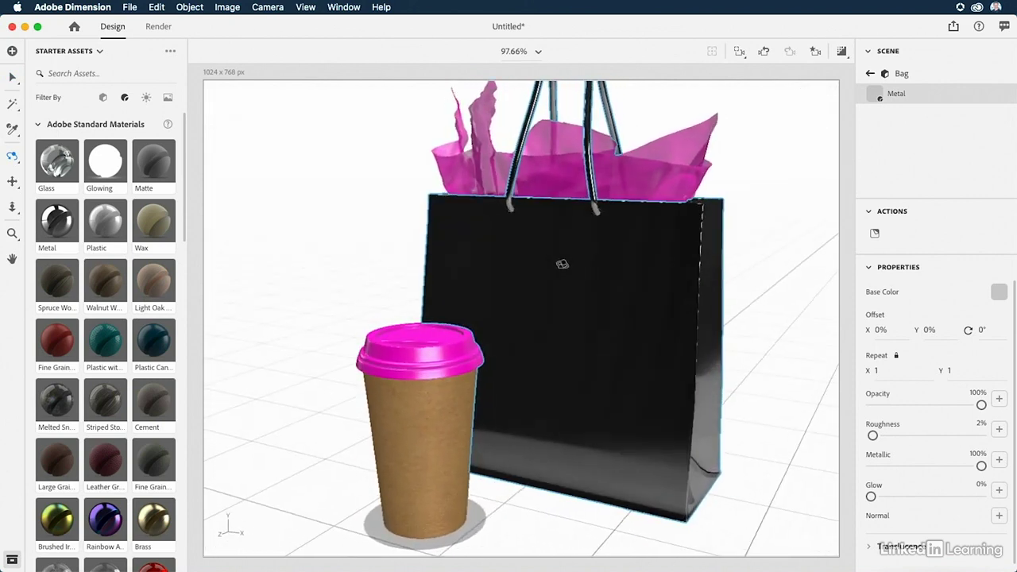
{"action": "key", "text": "v"}
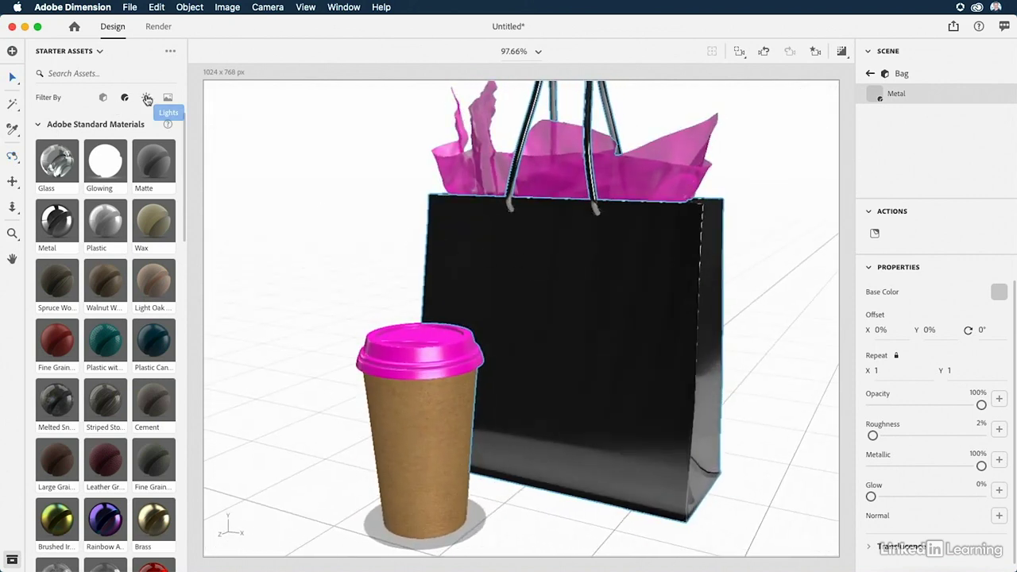
Filter the starter assets to lights, apply the white Studio Light environment light, and orbit to check the bag's reflections.
{"action": "left_click", "coordinate": [146, 101]}
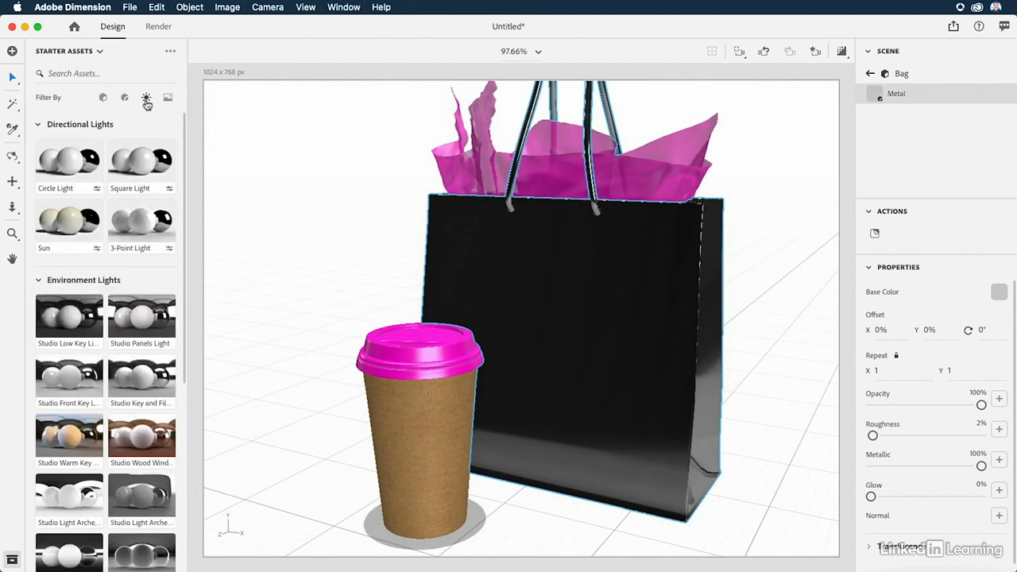
{"action": "scroll", "coordinate": [113, 316], "scroll_direction": "down", "scroll_amount": 2}
{"action": "scroll", "coordinate": [114, 313], "scroll_direction": "down", "scroll_amount": 3}
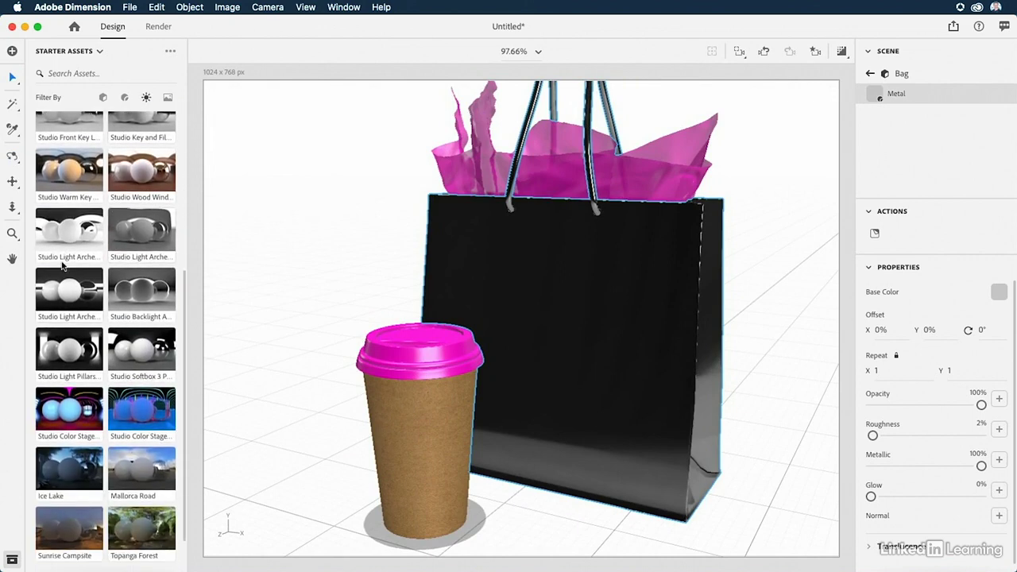
{"action": "left_click", "coordinate": [62, 232]}
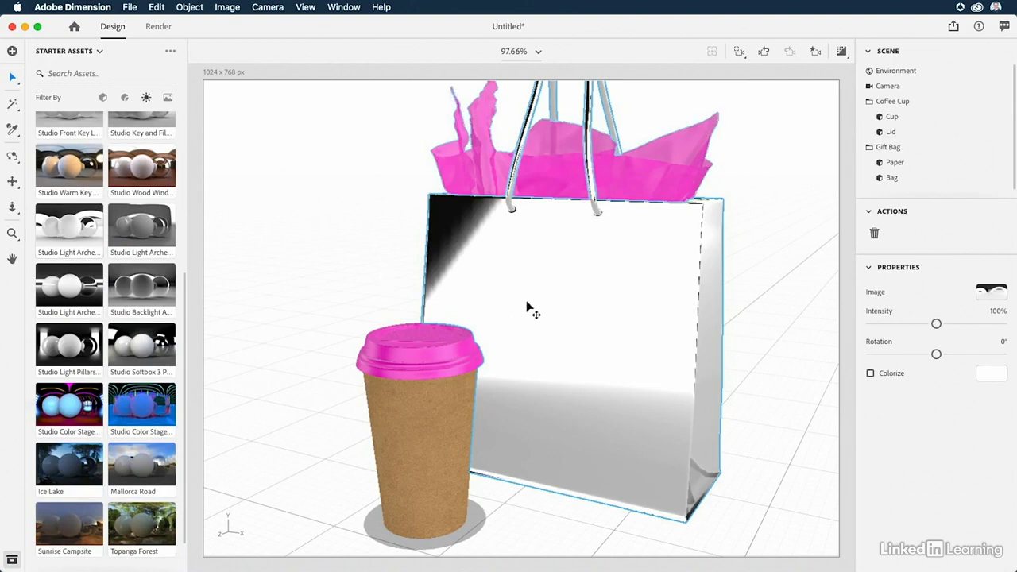
{"action": "key", "text": "1"}
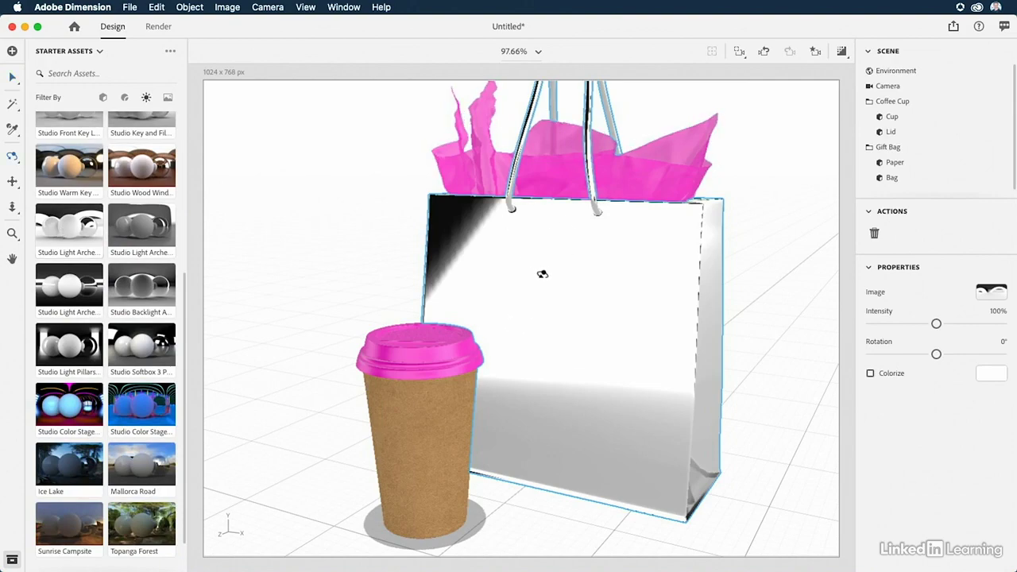
{"action": "mouse_move", "coordinate": [540, 279]}
{"action": "left_mouse_down"}
{"action": "mouse_move", "coordinate": [461, 256]}
{"action": "mouse_move", "coordinate": [556, 243]}
{"action": "mouse_move", "coordinate": [525, 291]}
{"action": "mouse_move", "coordinate": [500, 265]}
{"action": "mouse_move", "coordinate": [513, 263]}
{"action": "mouse_move", "coordinate": [502, 249]}
{"action": "mouse_move", "coordinate": [525, 288]}
{"action": "mouse_move", "coordinate": [533, 388]}
{"action": "mouse_move", "coordinate": [472, 250]}
{"action": "mouse_move", "coordinate": [539, 245]}
{"action": "mouse_move", "coordinate": [527, 278]}
{"action": "left_mouse_up"}
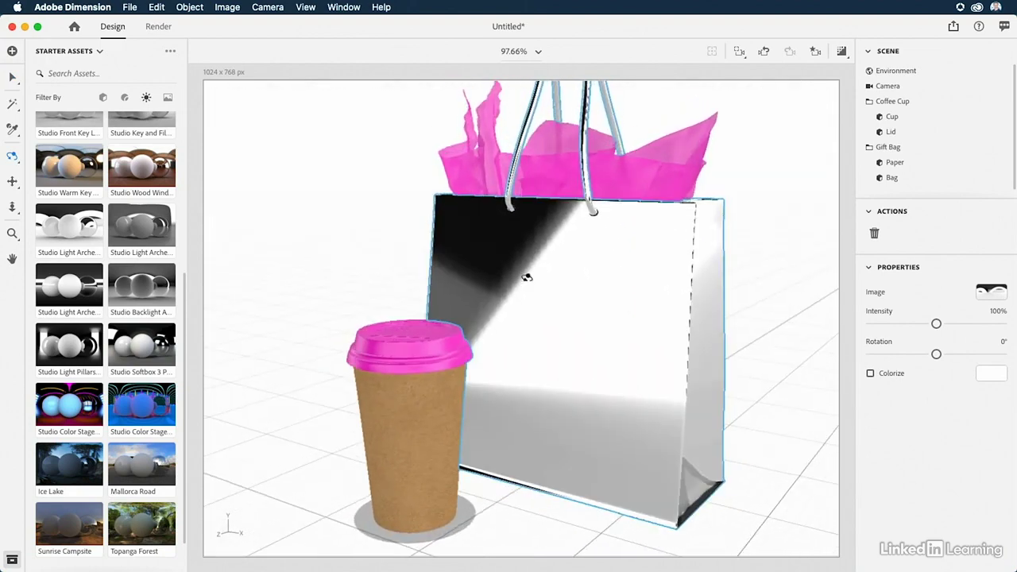
{"action": "key", "text": "v"}
Place Cup.ai from the Vector Files folder as a decal on the cup body, centered and scaled to 7.5%.
{"action": "left_click", "coordinate": [124, 97]}
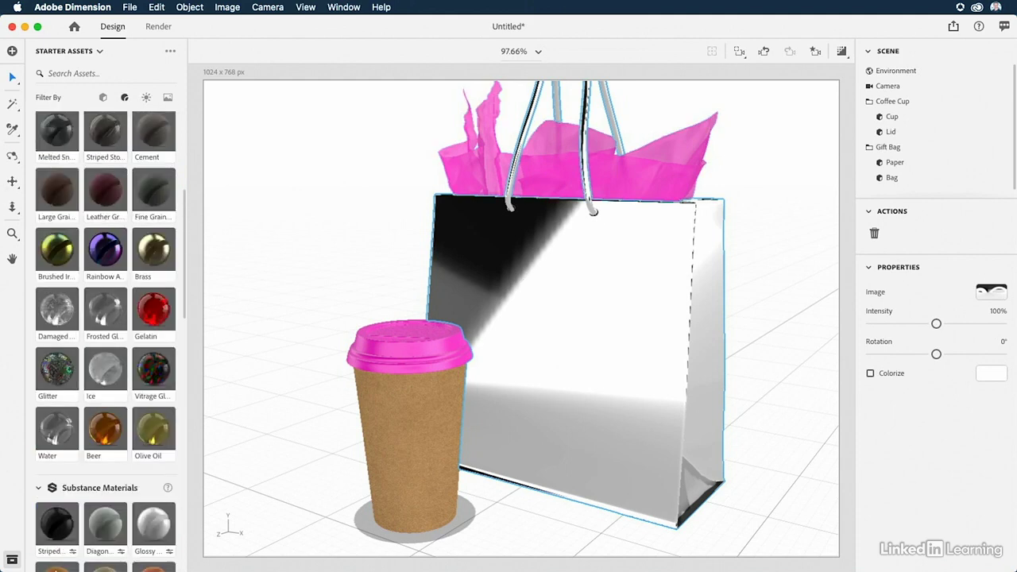
{"action": "key", "text": "super+Tab"}
{"action": "left_click_drag", "start_coordinate": [606, 332], "coordinate": [801, 271]}
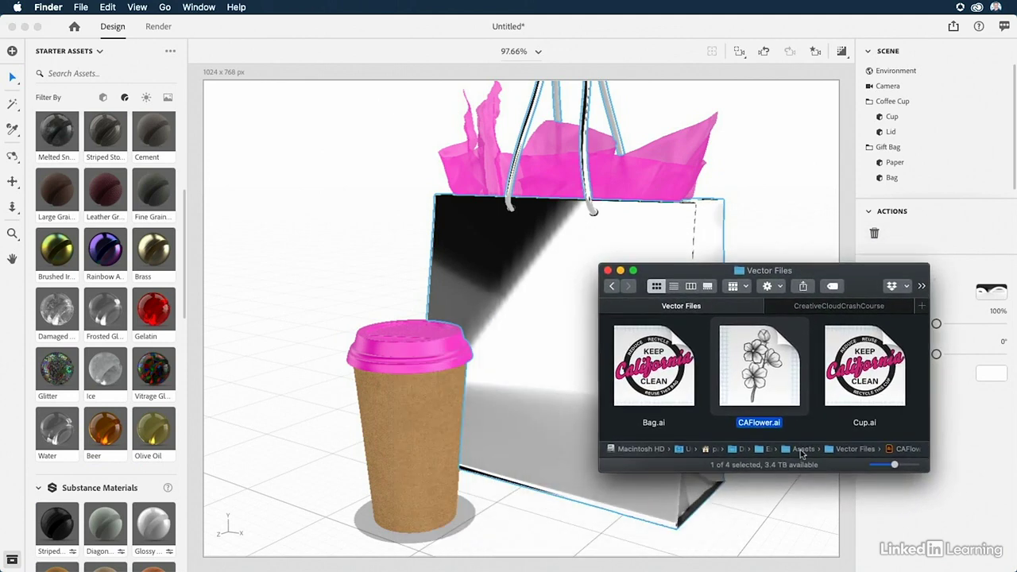
{"action": "left_click", "coordinate": [853, 382]}
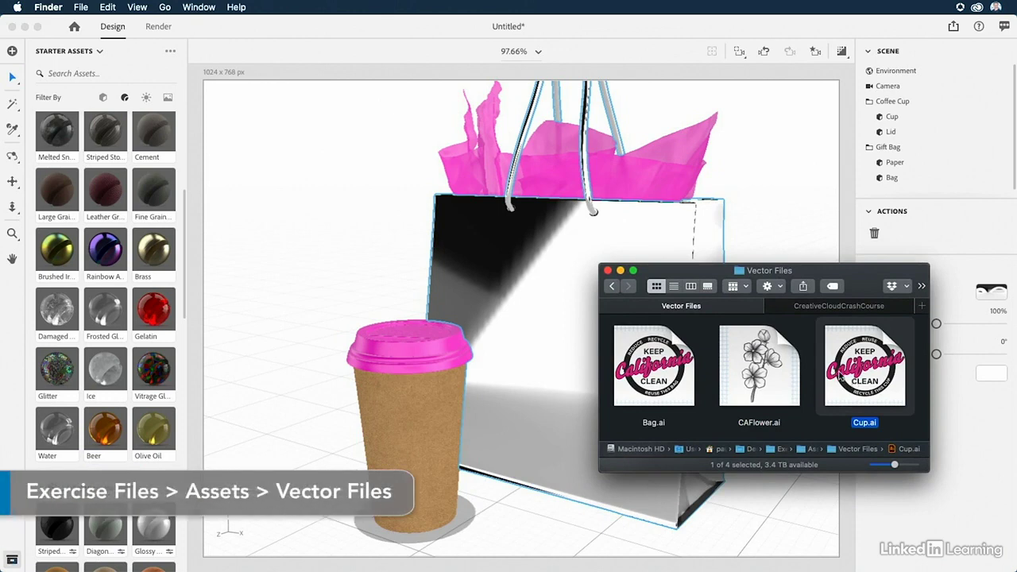
{"action": "left_click_drag", "start_coordinate": [855, 369], "coordinate": [398, 418]}
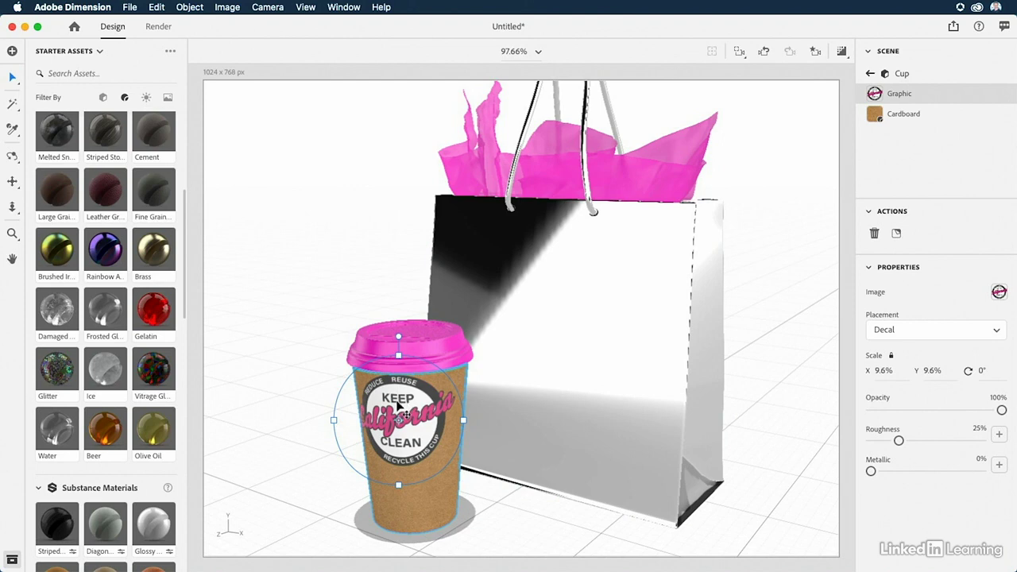
{"action": "left_click_drag", "start_coordinate": [397, 409], "coordinate": [409, 428]}
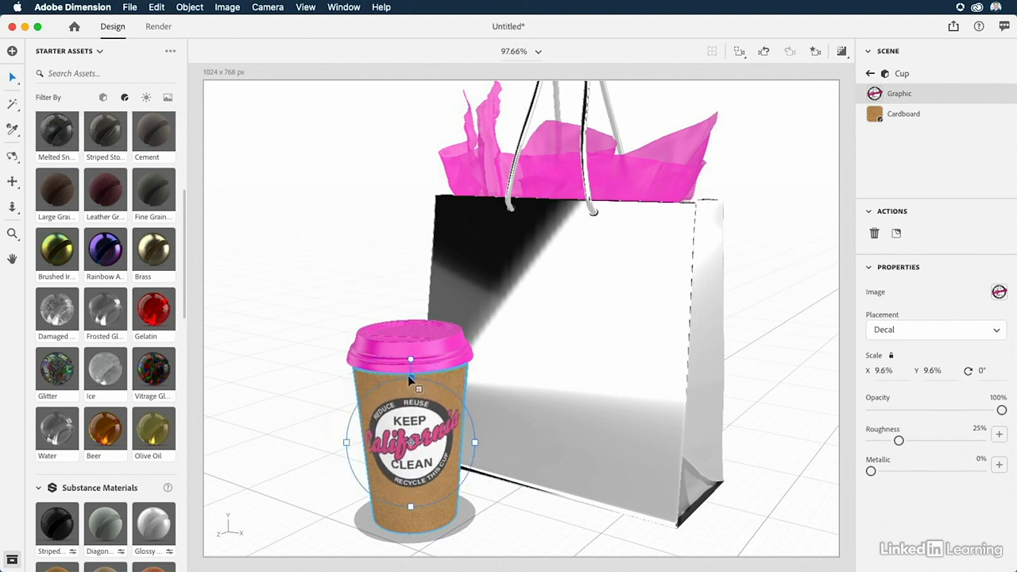
{"action": "mouse_move", "coordinate": [411, 379]}
{"action": "left_mouse_down"}
{"action": "mouse_move", "coordinate": [418, 303]}
{"action": "mouse_move", "coordinate": [413, 397]}
{"action": "left_mouse_up"}
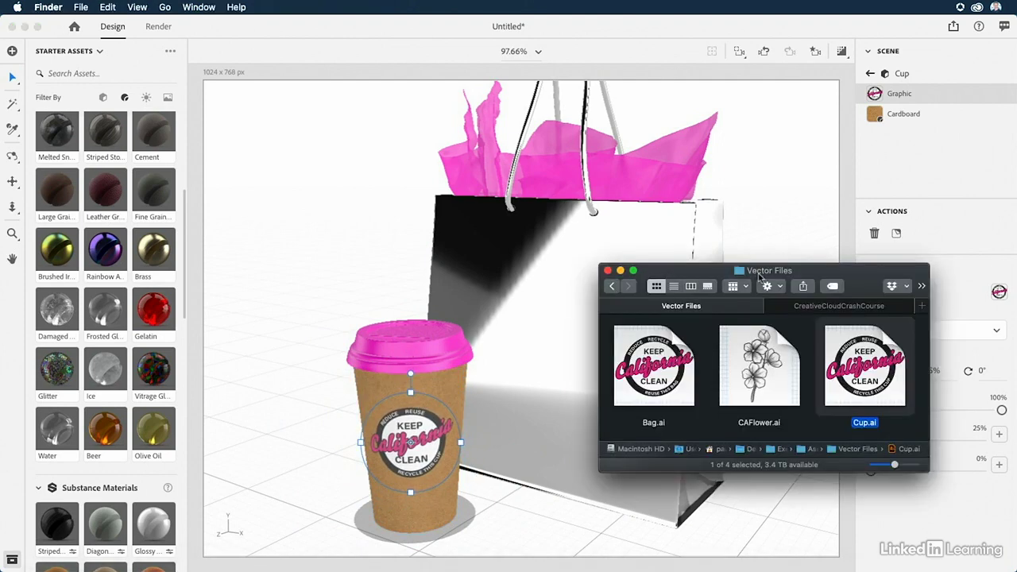
Place Bag.ai on the bag's front near the lower corner farthest from the cup, scaled to 6.8% and rotated -16°.
{"action": "left_click_drag", "start_coordinate": [812, 271], "coordinate": [879, 319]}
{"action": "left_click", "coordinate": [742, 428]}
{"action": "left_click_drag", "start_coordinate": [740, 429], "coordinate": [590, 429]}
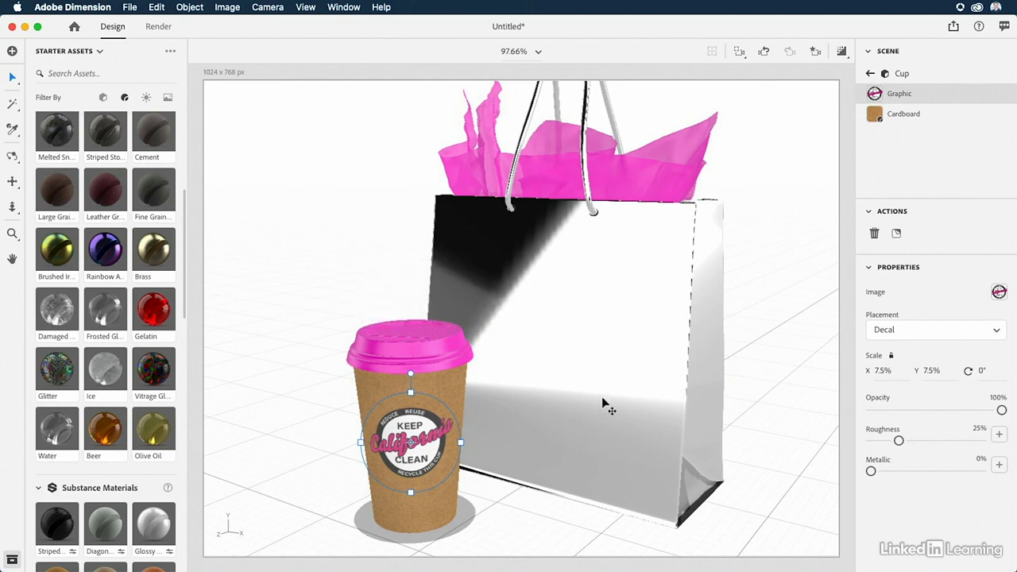
{"action": "left_click_drag", "start_coordinate": [594, 288], "coordinate": [593, 382]}
{"action": "left_click_drag", "start_coordinate": [587, 418], "coordinate": [624, 441]}
{"action": "left_click_drag", "start_coordinate": [627, 390], "coordinate": [609, 397]}
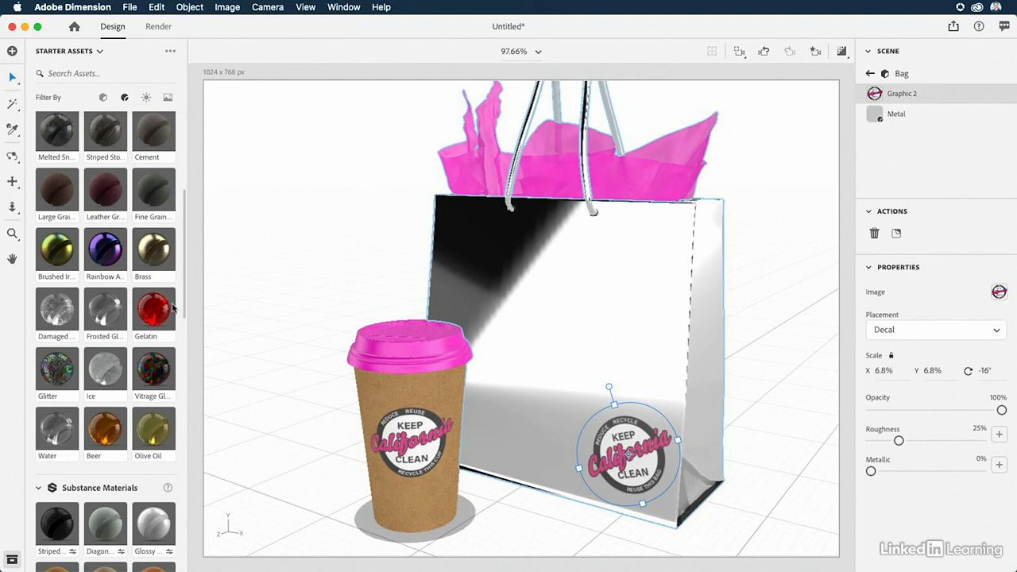
Set the roughness of the Bag model's Metal material to 0%.
{"action": "left_click", "coordinate": [545, 275]}
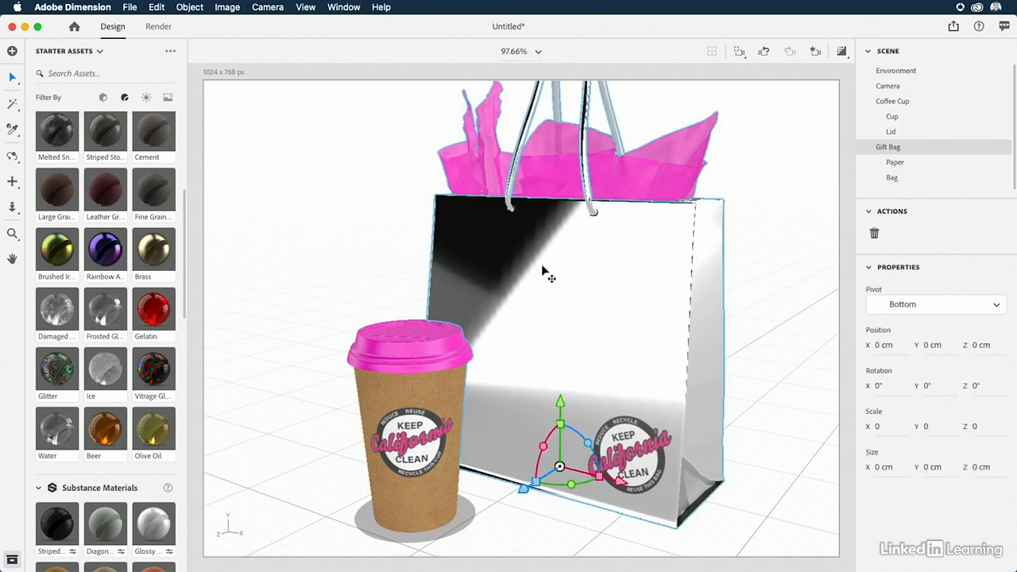
{"action": "left_click", "coordinate": [882, 163]}
{"action": "left_click", "coordinate": [879, 182]}
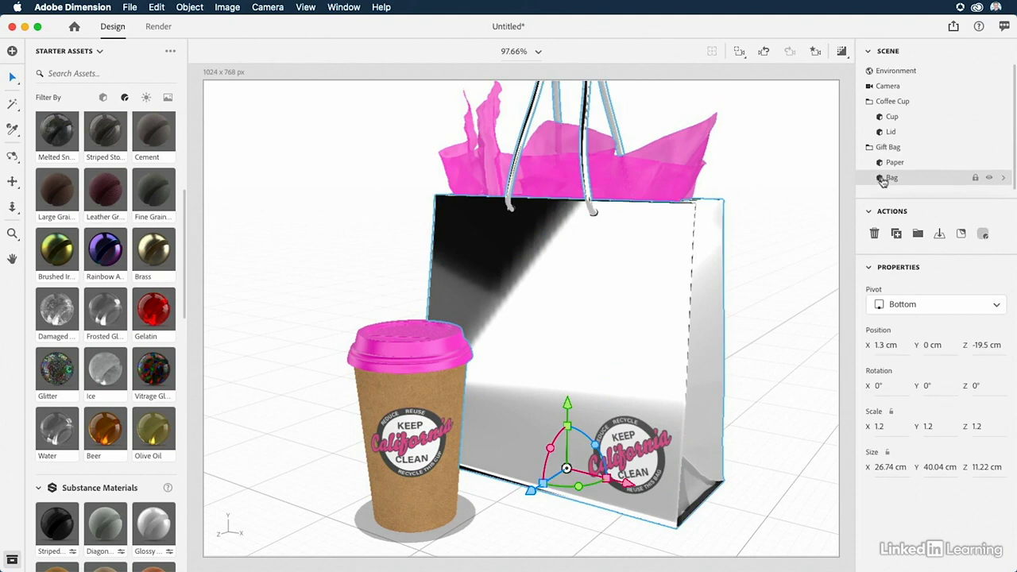
{"action": "double_click", "coordinate": [882, 180]}
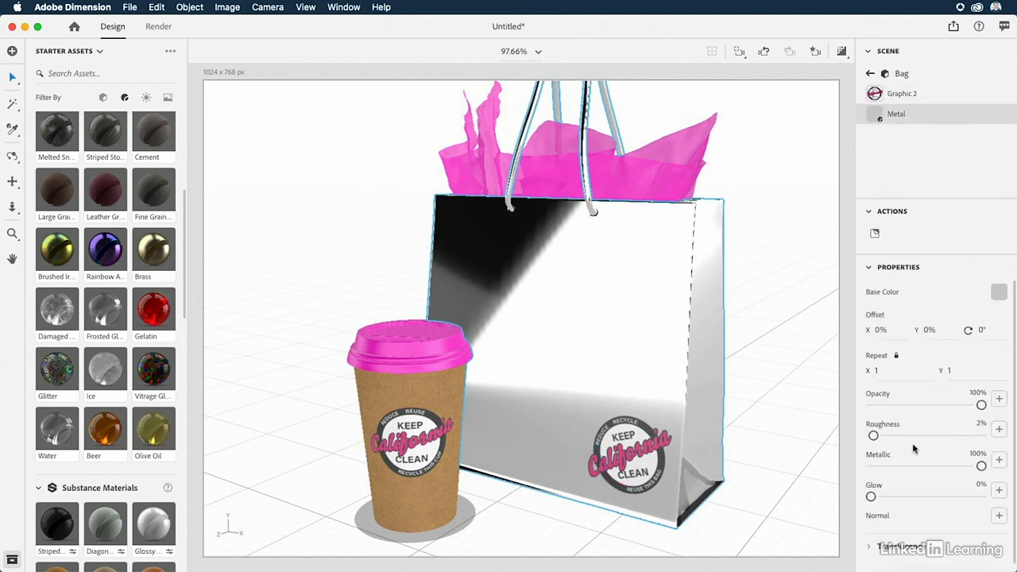
{"action": "left_click_drag", "start_coordinate": [873, 435], "coordinate": [814, 432]}
Apply CAFlower.ai from the Vector Files folder as the roughness texture of the bag's Metal material.
{"action": "left_click", "coordinate": [999, 431]}
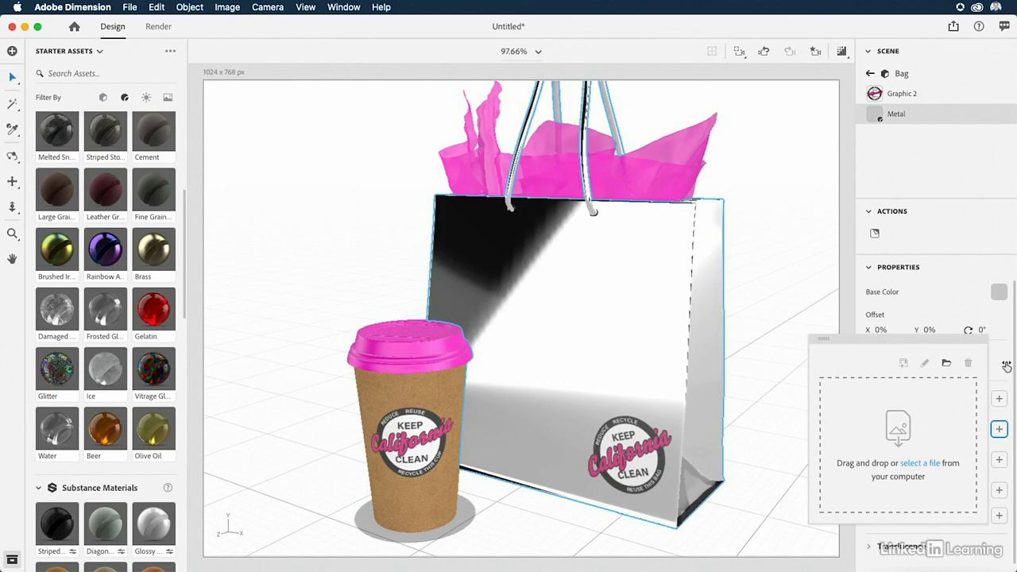
{"action": "key", "text": "super+Tab"}
{"action": "left_click_drag", "start_coordinate": [745, 325], "coordinate": [568, 335]}
{"action": "left_click", "coordinate": [634, 427]}
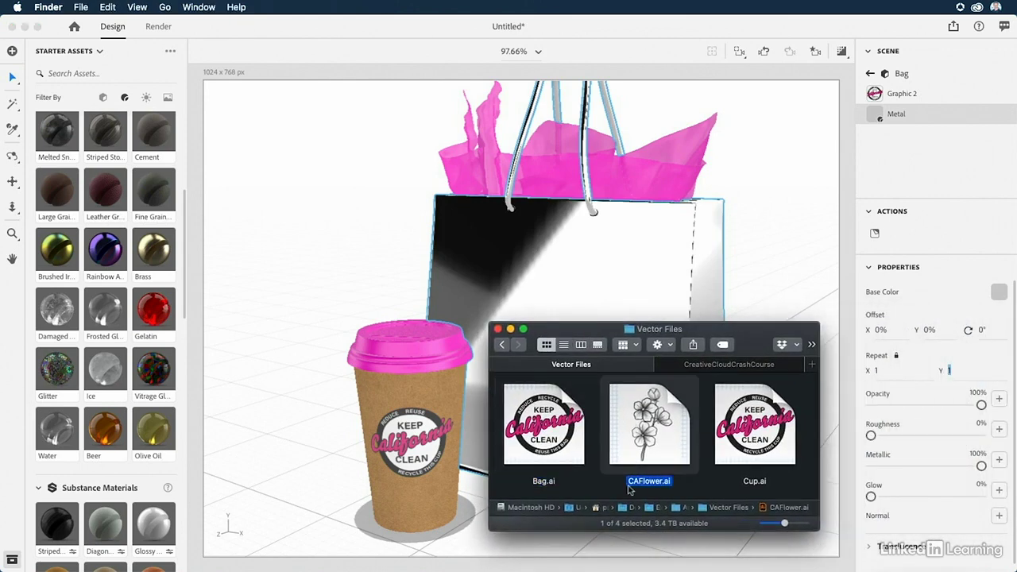
{"action": "left_click_drag", "start_coordinate": [640, 427], "coordinate": [1002, 432]}
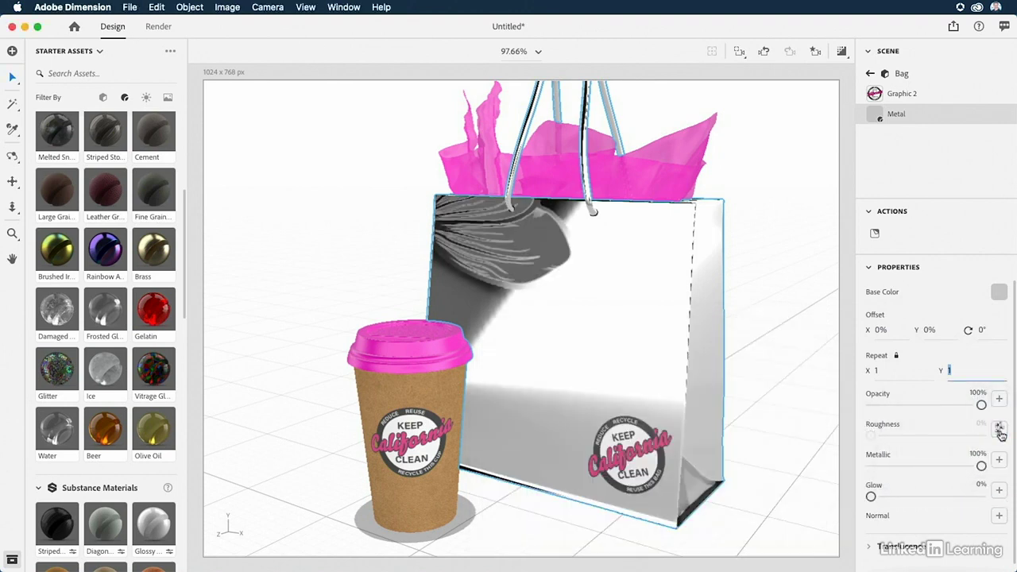
Set the flower roughness texture's repeat to 2.7 and its rotation to 9°.
{"action": "left_click", "coordinate": [999, 430]}
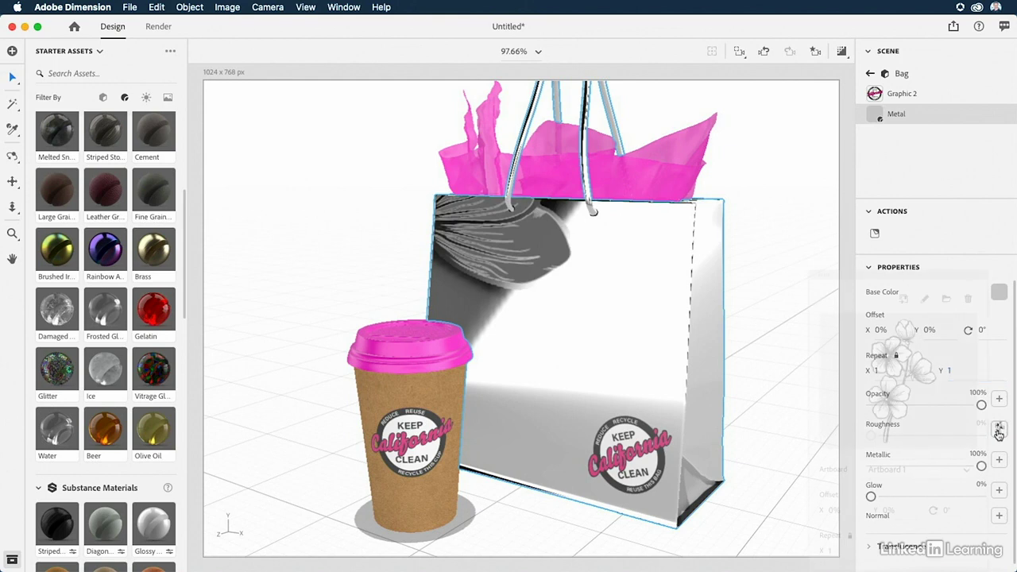
{"action": "left_click_drag", "start_coordinate": [833, 551], "coordinate": [846, 551]}
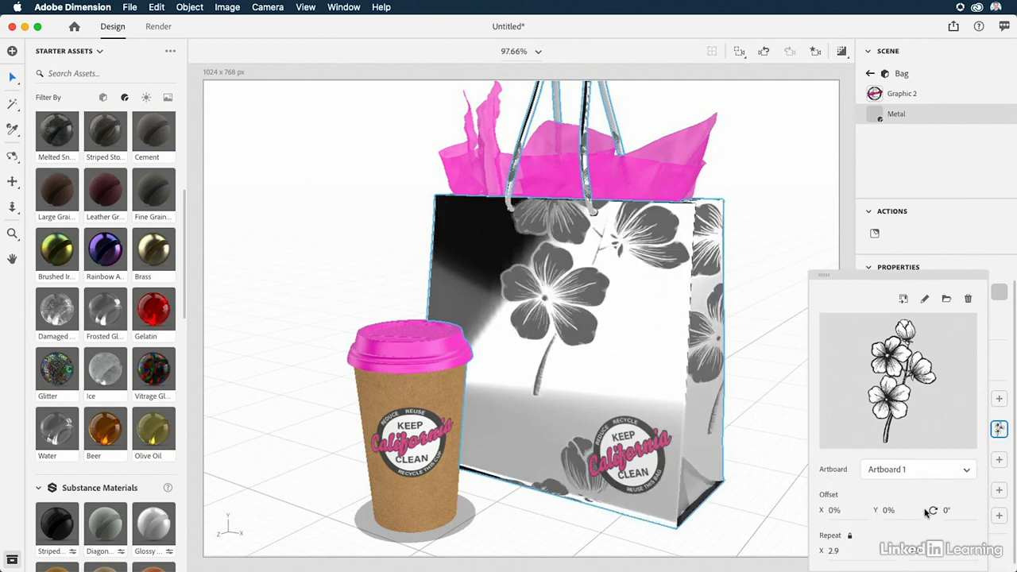
{"action": "left_click_drag", "start_coordinate": [946, 513], "coordinate": [948, 513]}
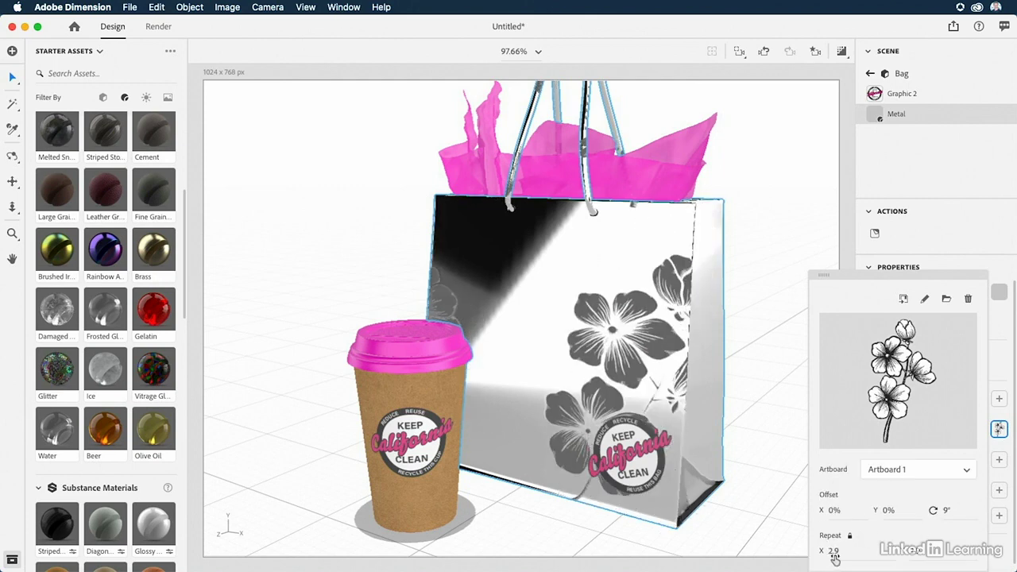
{"action": "left_click_drag", "start_coordinate": [832, 559], "coordinate": [831, 559]}
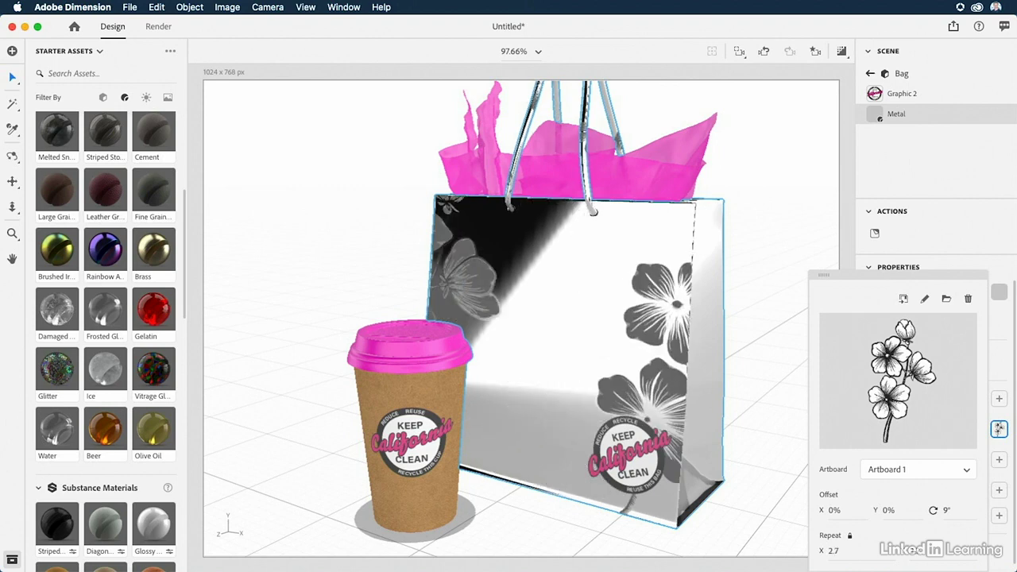
Deselect the bag and orbit the camera to a more frontal view to examine the flower pattern's reflections.
{"action": "left_click", "coordinate": [748, 145]}
{"action": "key", "text": "1"}
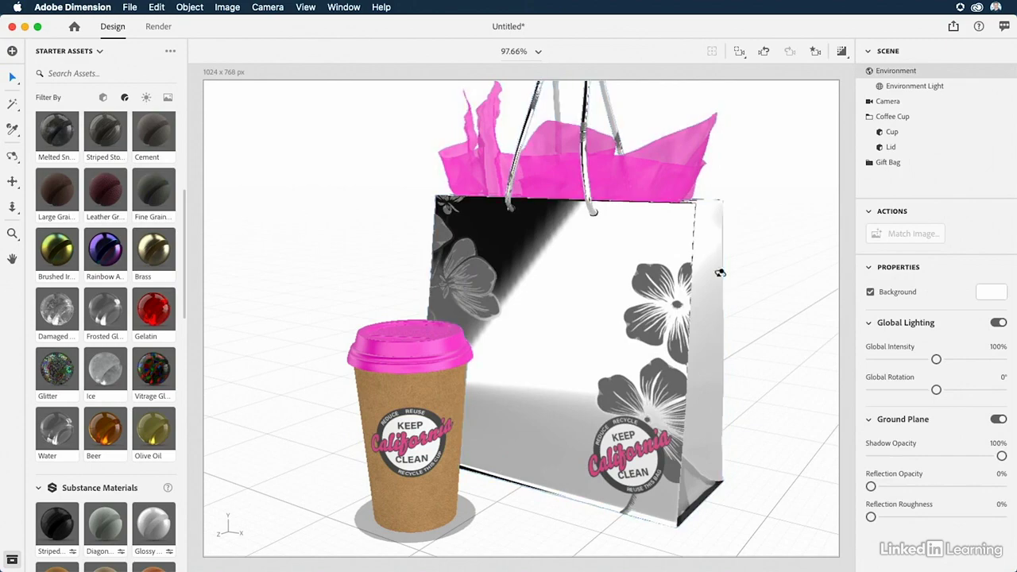
{"action": "left_click_drag", "start_coordinate": [721, 274], "coordinate": [716, 332]}
{"action": "key", "text": "v"}
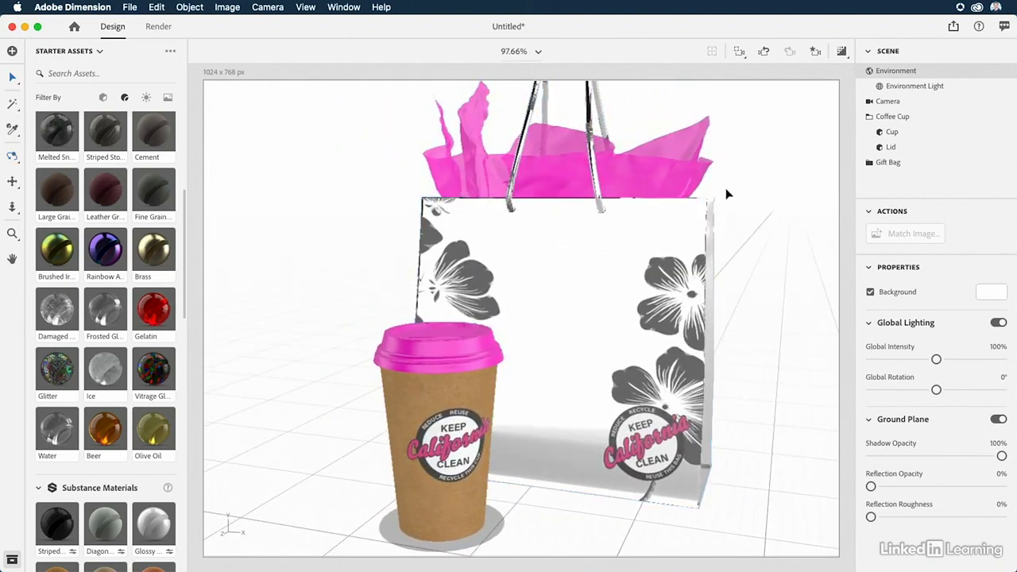
Save the scene to the Desktop under the file name Recycle.
{"action": "left_click", "coordinate": [131, 8]}
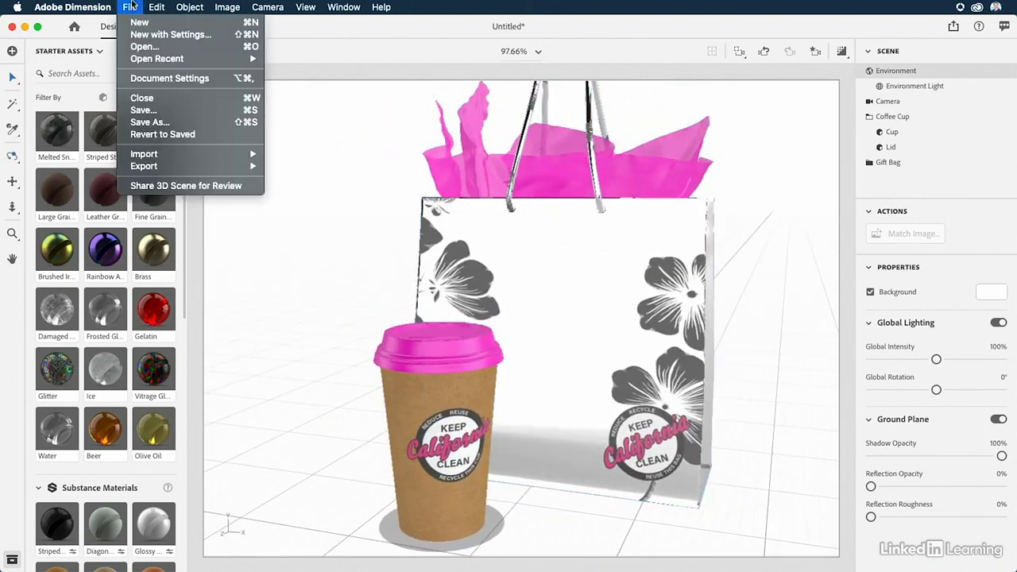
{"action": "left_click", "coordinate": [159, 114]}
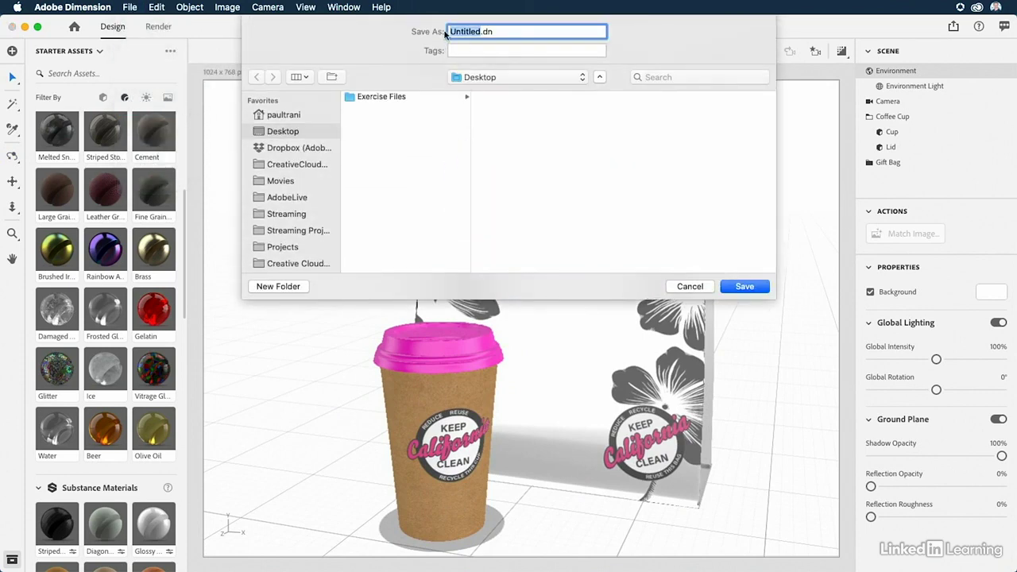
{"action": "type", "text": "Recycle"}
{"action": "key", "text": "Return"}
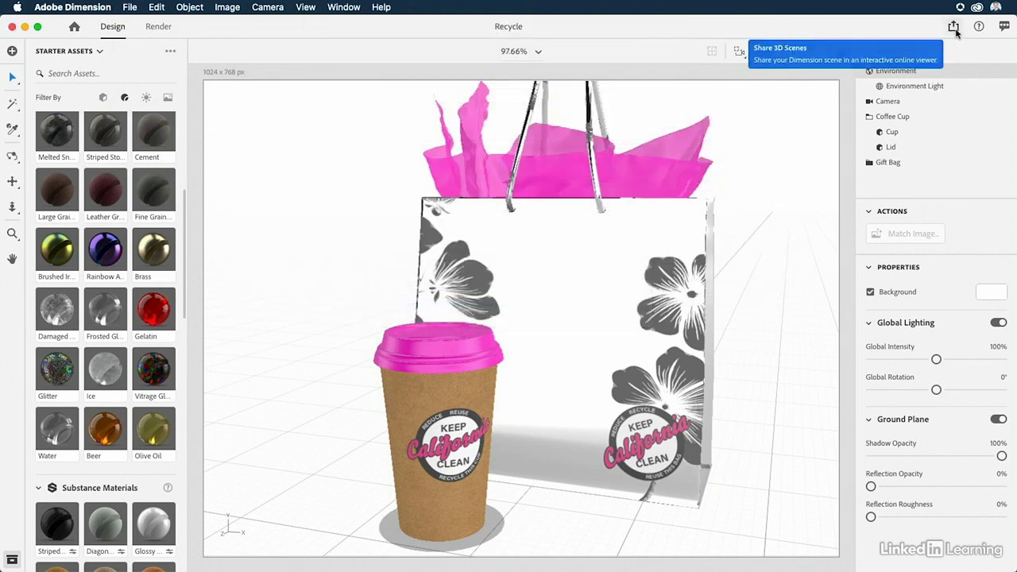
Publish the 3D scene under the name Recycle by creating a public link.
{"action": "left_click", "coordinate": [953, 29]}
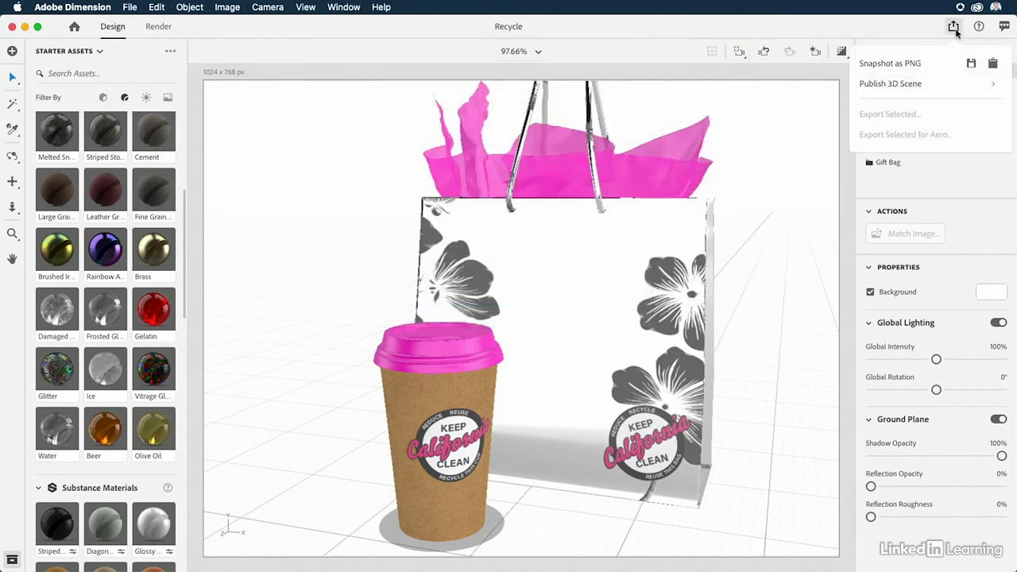
{"action": "left_click", "coordinate": [899, 86]}
{"action": "left_click_drag", "start_coordinate": [898, 109], "coordinate": [1014, 112]}
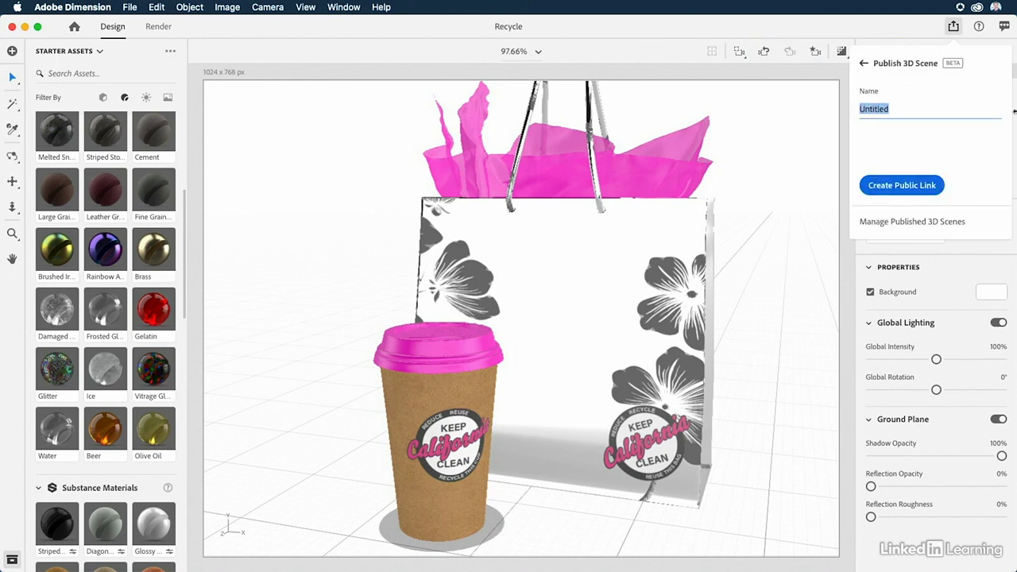
{"action": "type", "text": "Recycle"}
{"action": "left_click", "coordinate": [918, 186]}
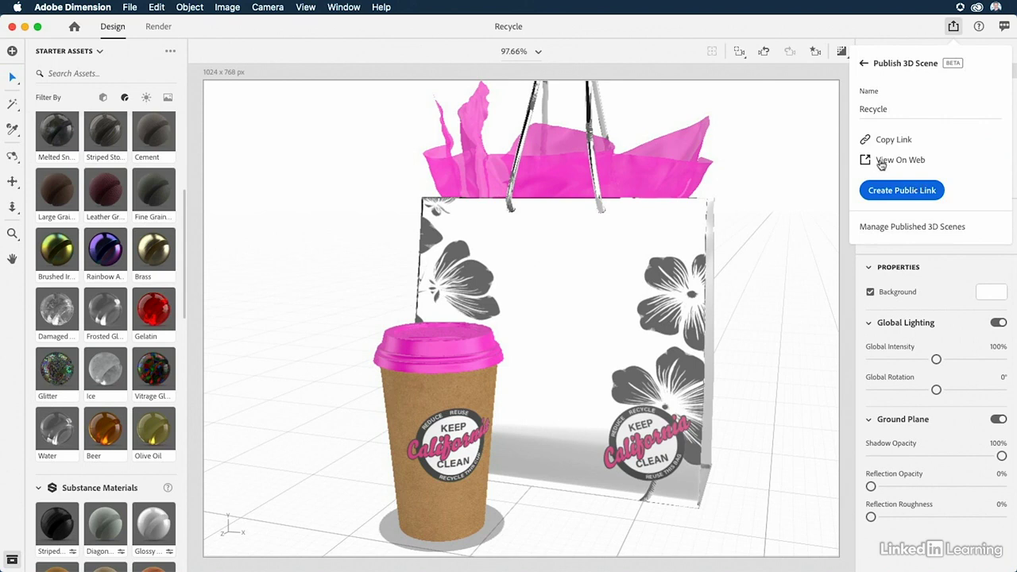
View the published scene in Chrome, rotate the model and check its sharing options, closing the browser and returning to Dimension's canvas.
{"action": "left_click", "coordinate": [882, 161]}
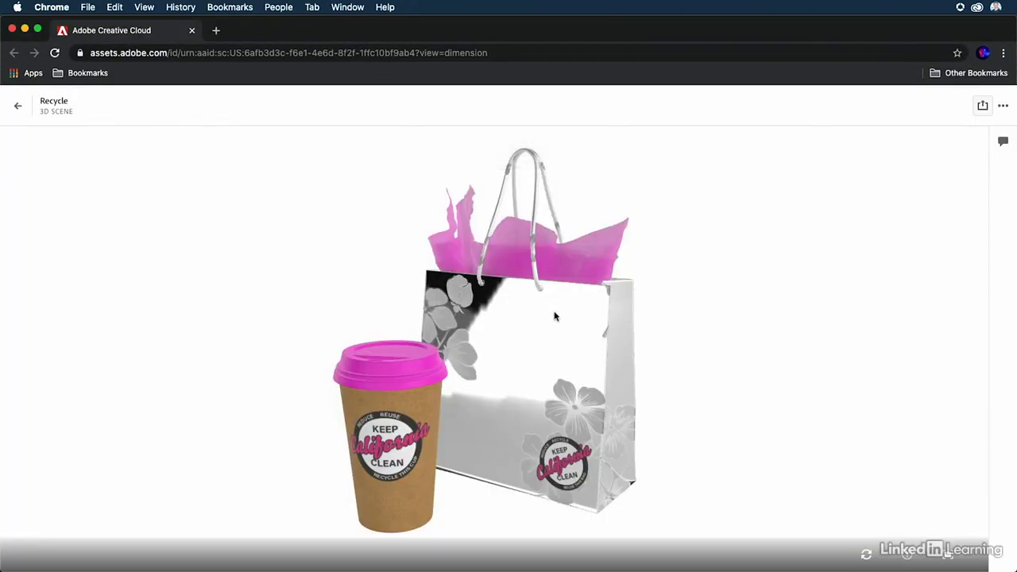
{"action": "left_click_drag", "start_coordinate": [555, 316], "coordinate": [605, 317]}
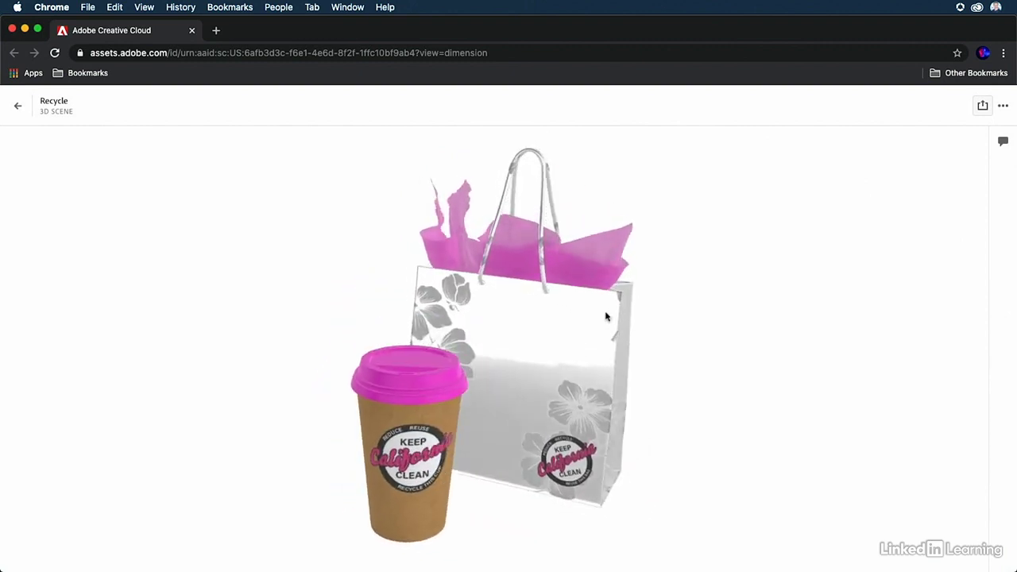
{"action": "left_click", "coordinate": [983, 105]}
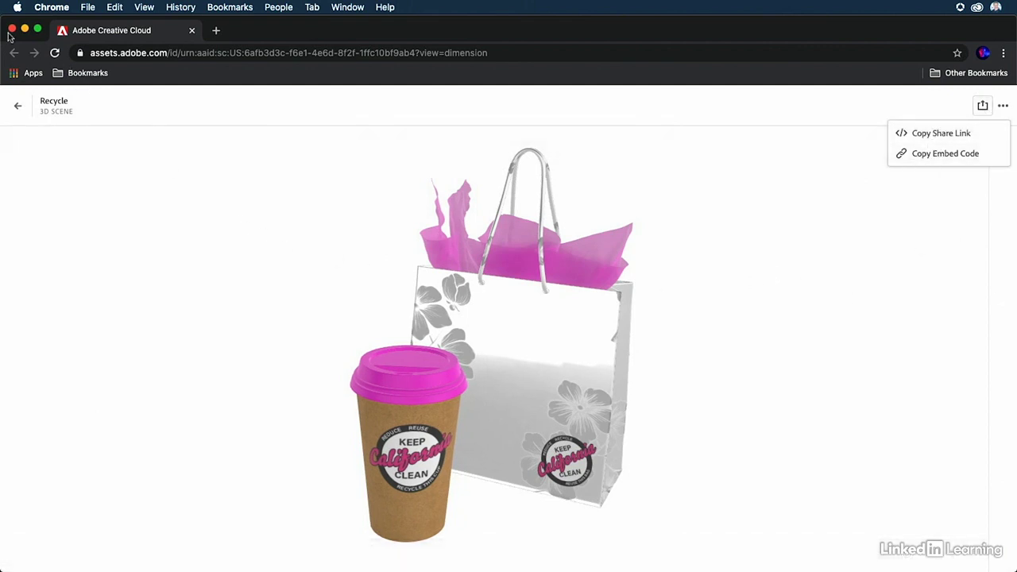
{"action": "left_click", "coordinate": [12, 29]}
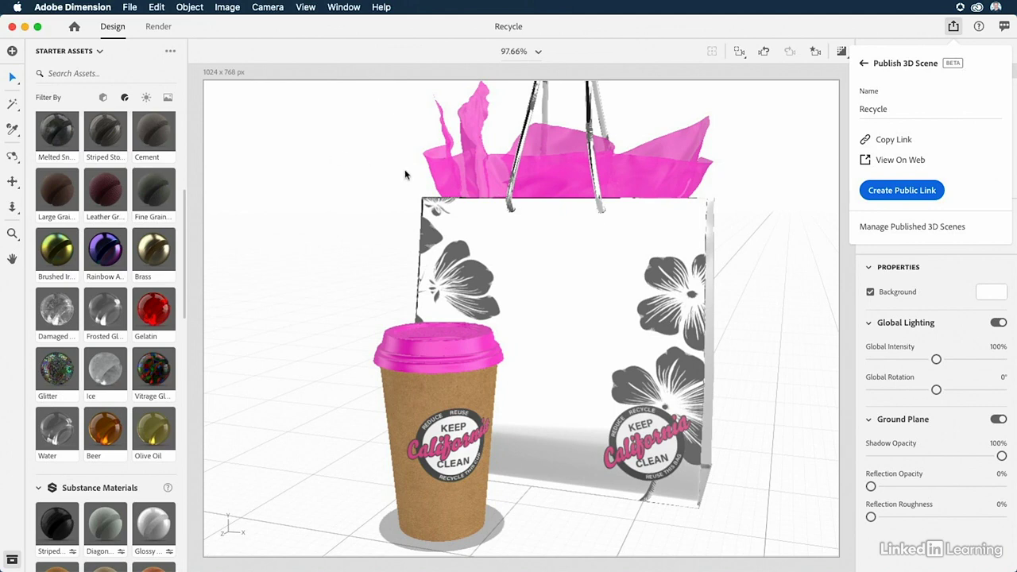
{"action": "left_click", "coordinate": [325, 192]}
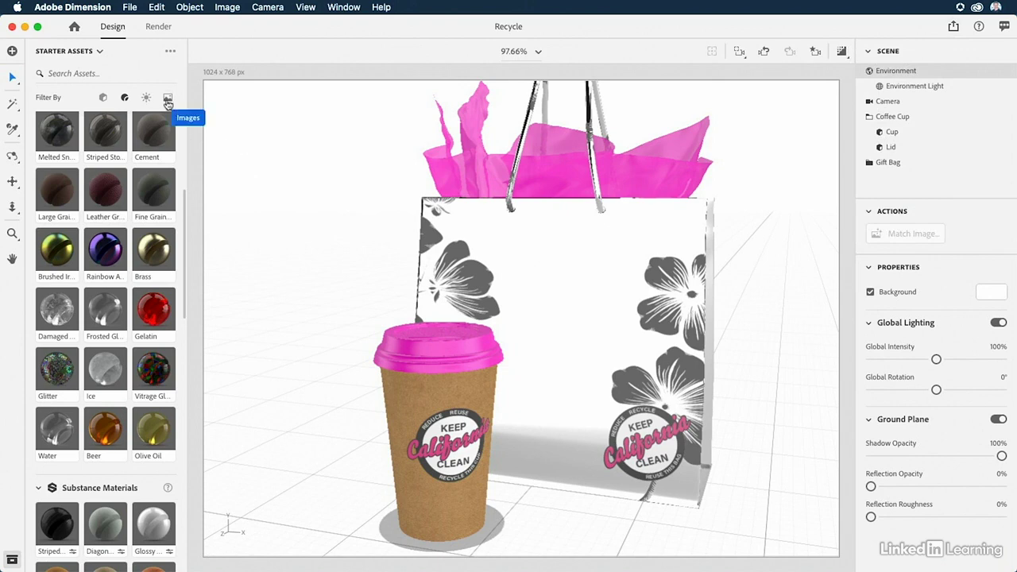
Use the café Table image as background and match it with Image Aspect Ratio canvas, Multiple Lights and camera perspective.
{"action": "left_click", "coordinate": [168, 102]}
{"action": "scroll", "coordinate": [155, 164], "scroll_direction": "up", "scroll_amount": 5}
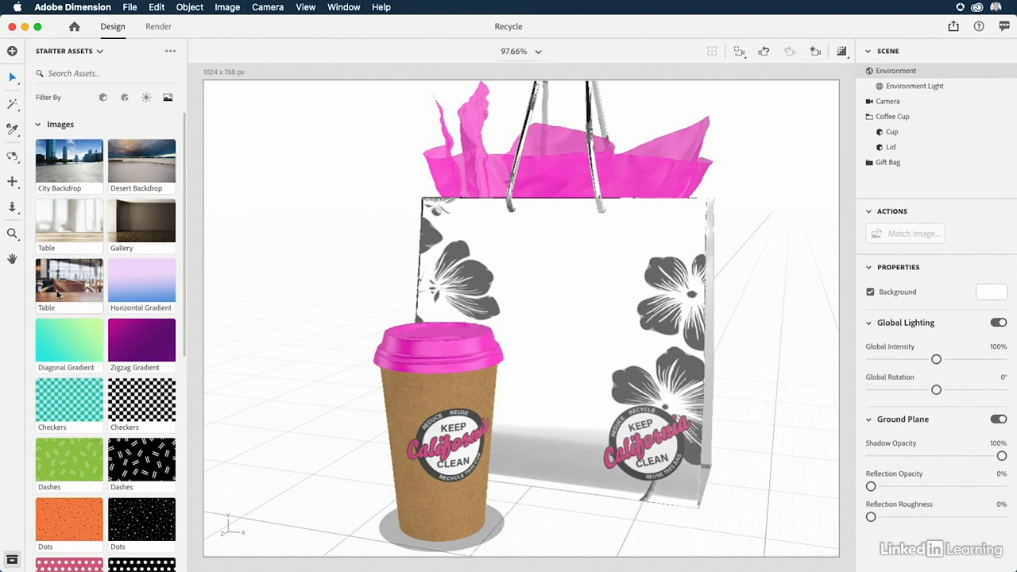
{"action": "left_click_drag", "start_coordinate": [59, 293], "coordinate": [282, 235]}
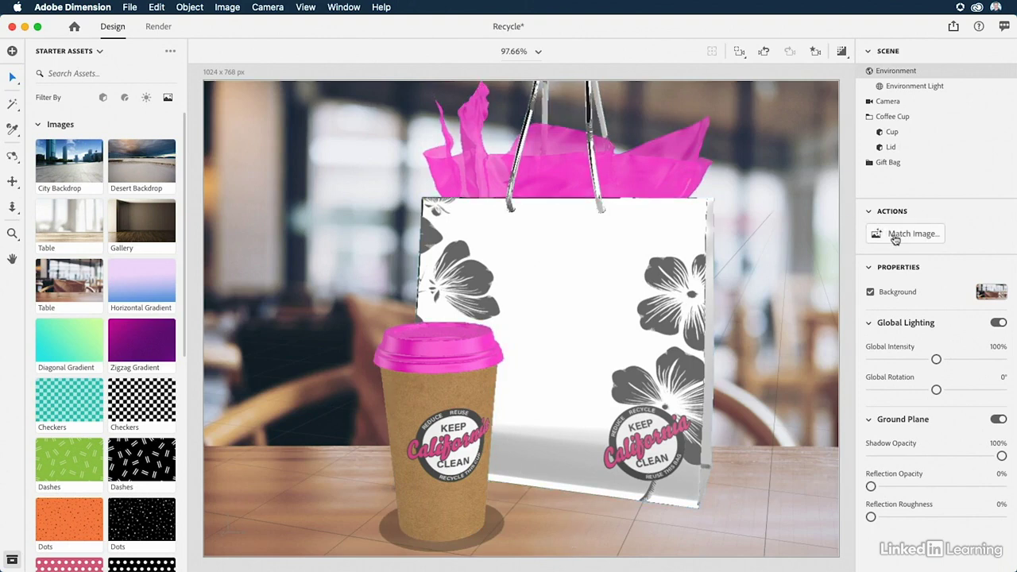
{"action": "left_click", "coordinate": [907, 237]}
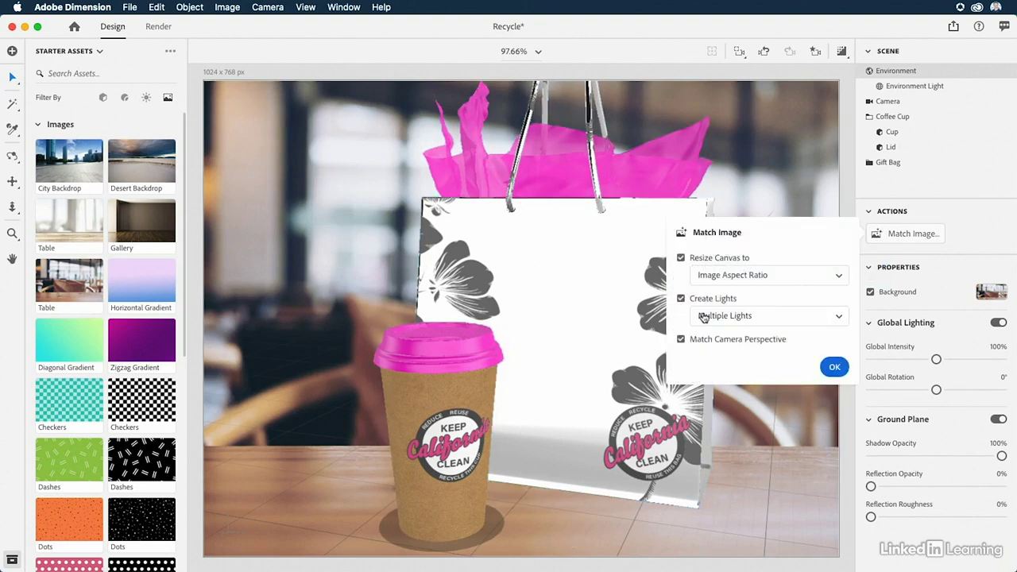
{"action": "left_click", "coordinate": [835, 368]}
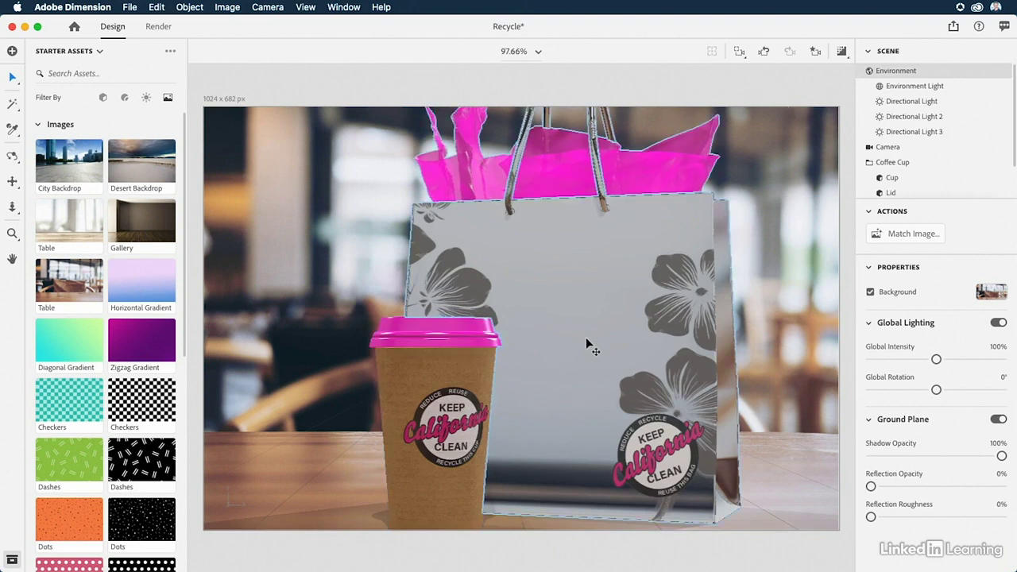
Dolly the camera back so the cup and bag sit smaller on the table, and turn on the render preview.
{"action": "key", "text": "3"}
{"action": "left_click_drag", "start_coordinate": [562, 362], "coordinate": [554, 387]}
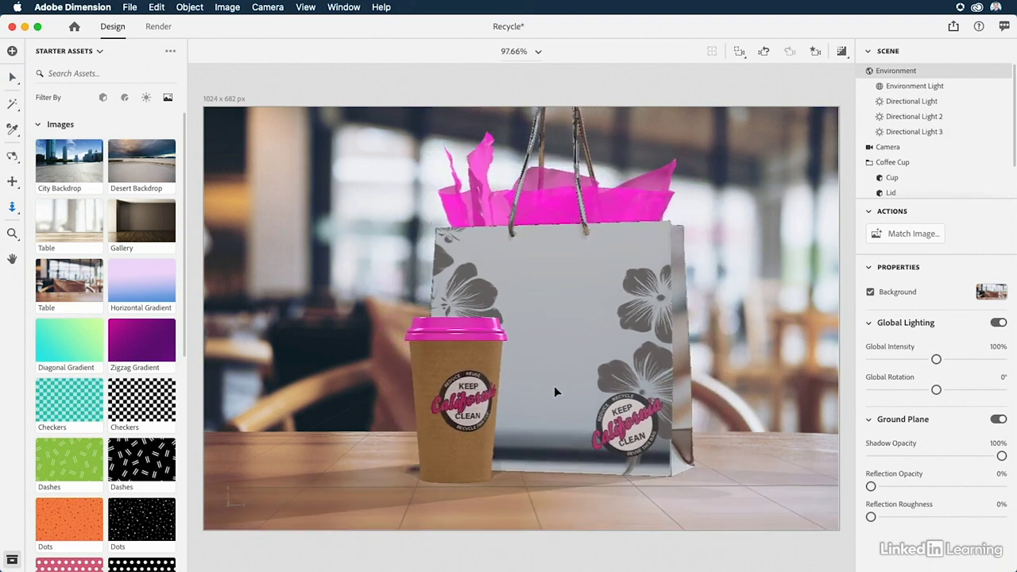
{"action": "key", "text": "v"}
{"action": "left_click", "coordinate": [844, 53]}
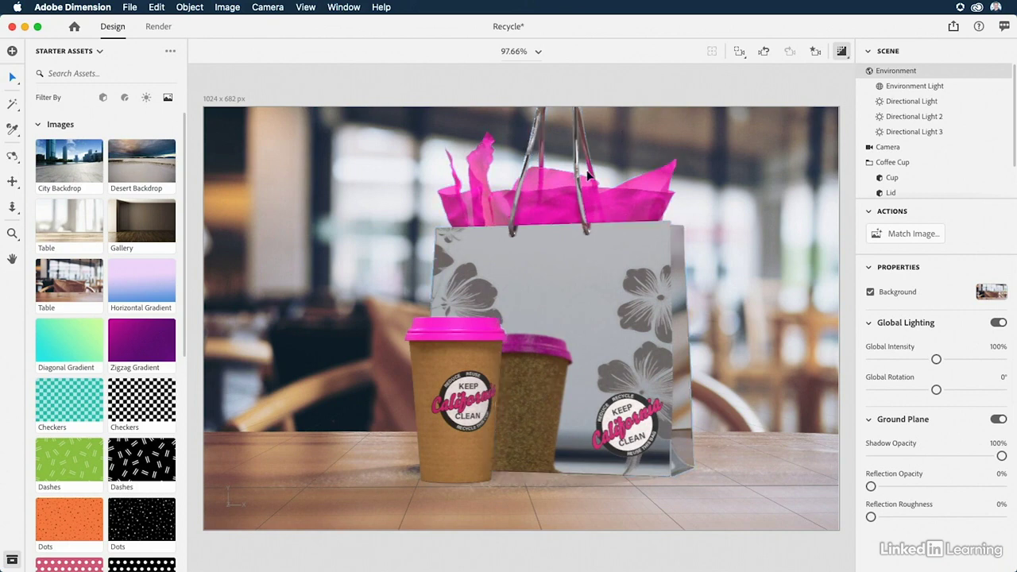
Save the scene and render it locally as Recycle at Medium quality in PSD (16 Bits/Channel) format to the Desktop.
{"action": "left_click", "coordinate": [159, 27]}
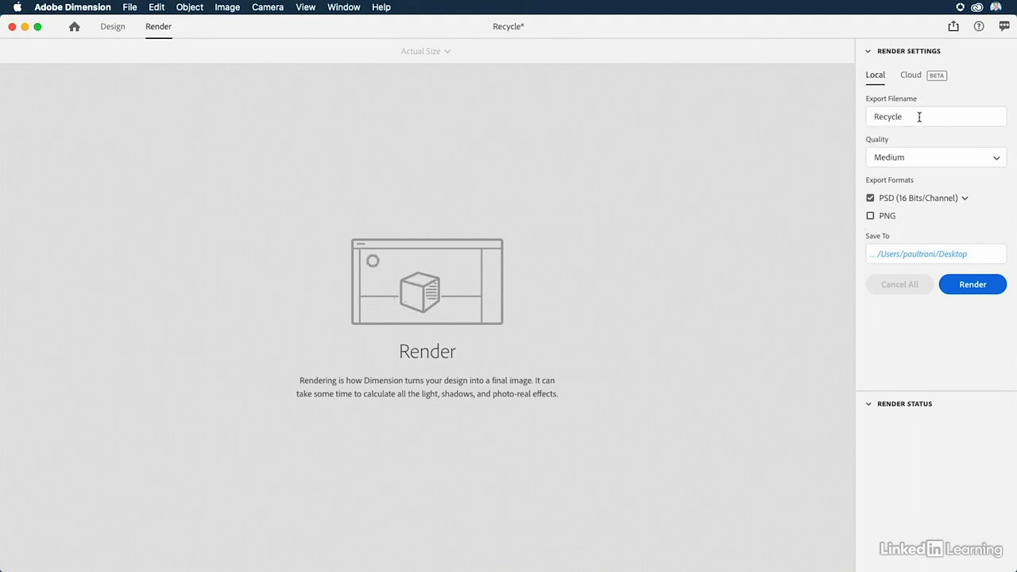
{"action": "left_click", "coordinate": [895, 163]}
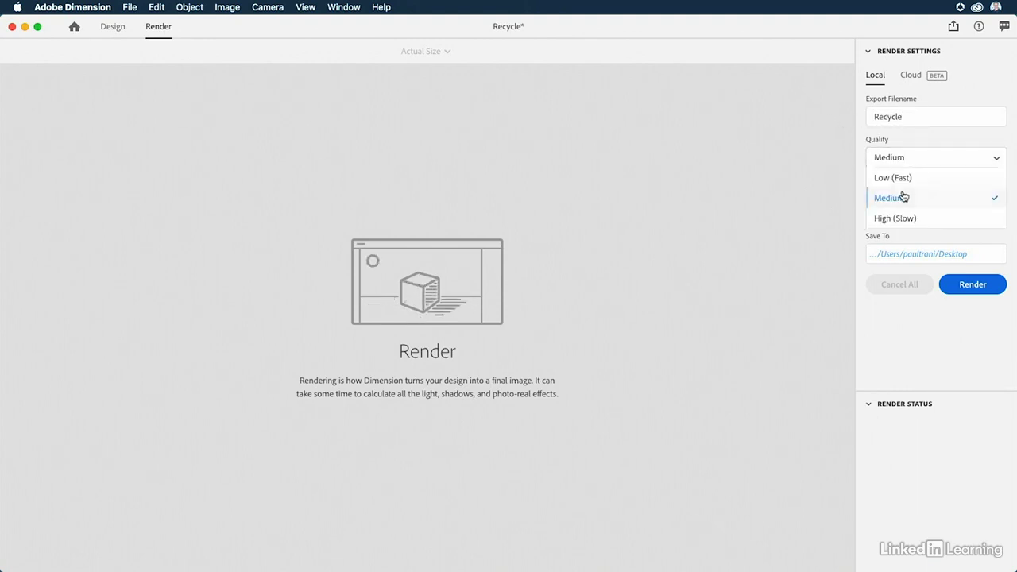
{"action": "left_click", "coordinate": [904, 197]}
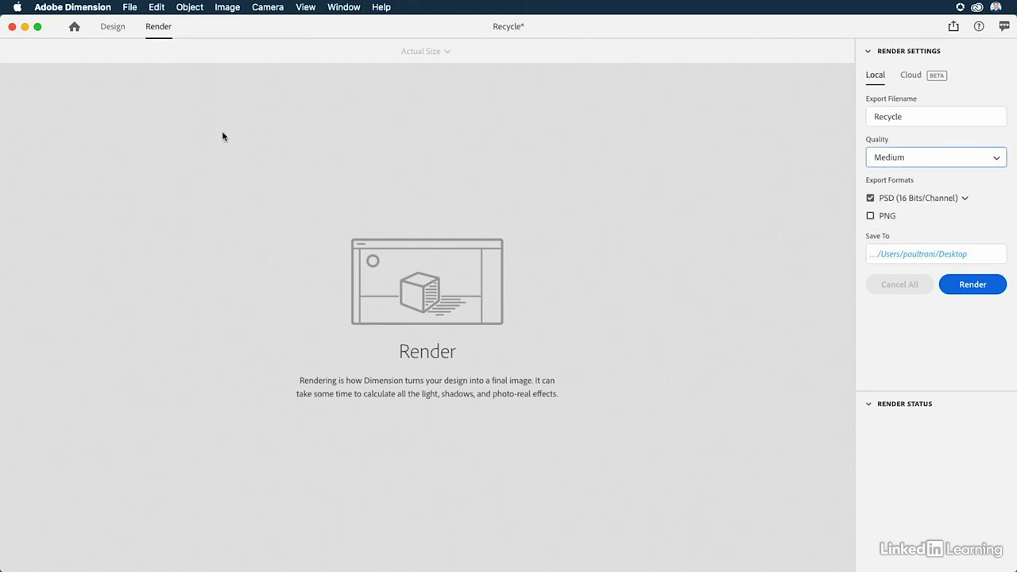
{"action": "left_click", "coordinate": [130, 8]}
{"action": "left_click", "coordinate": [142, 110]}
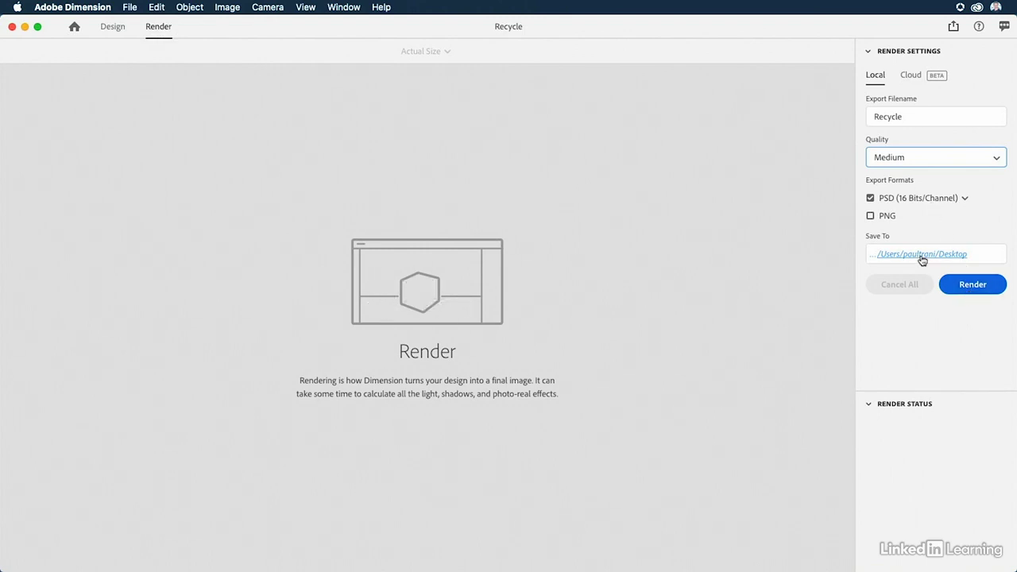
{"action": "left_click", "coordinate": [966, 285]}
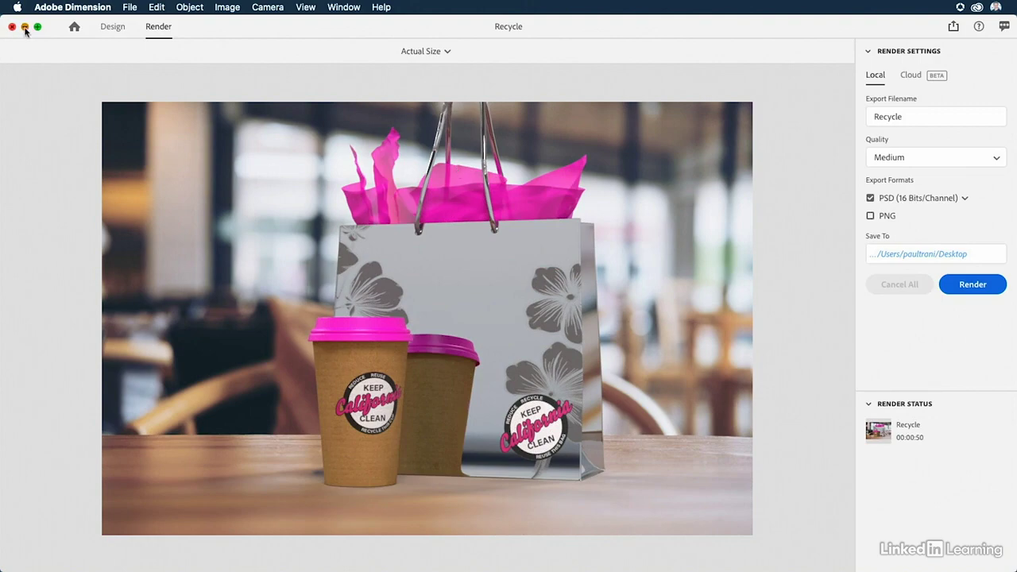
Minimize the Dimension window and preview the rendered Recycle.psd from the desktop in Finder.
{"action": "left_click", "coordinate": [23, 28]}
{"action": "left_click", "coordinate": [510, 329]}
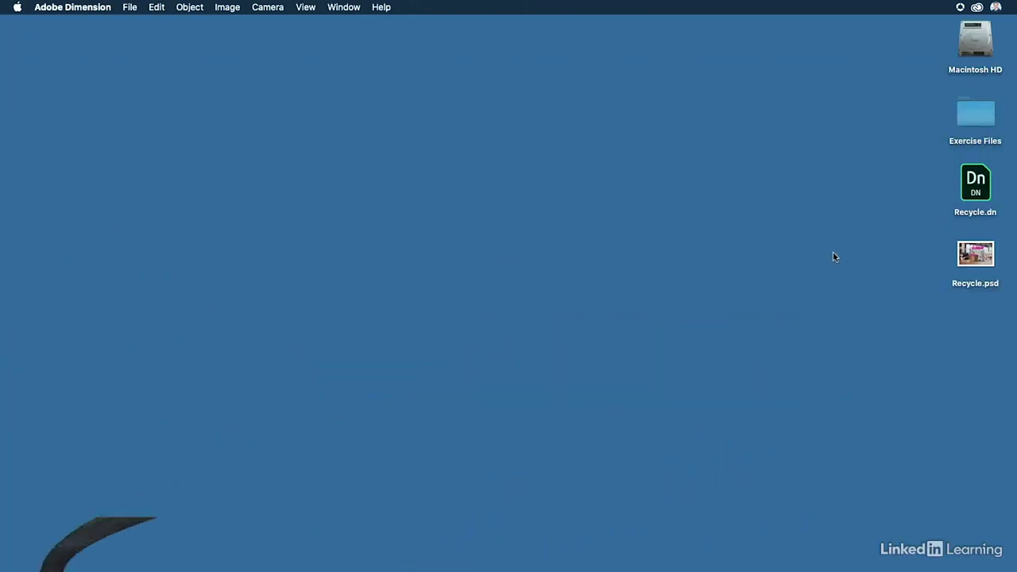
{"action": "left_click", "coordinate": [976, 256]}
{"action": "key", "text": "space"}
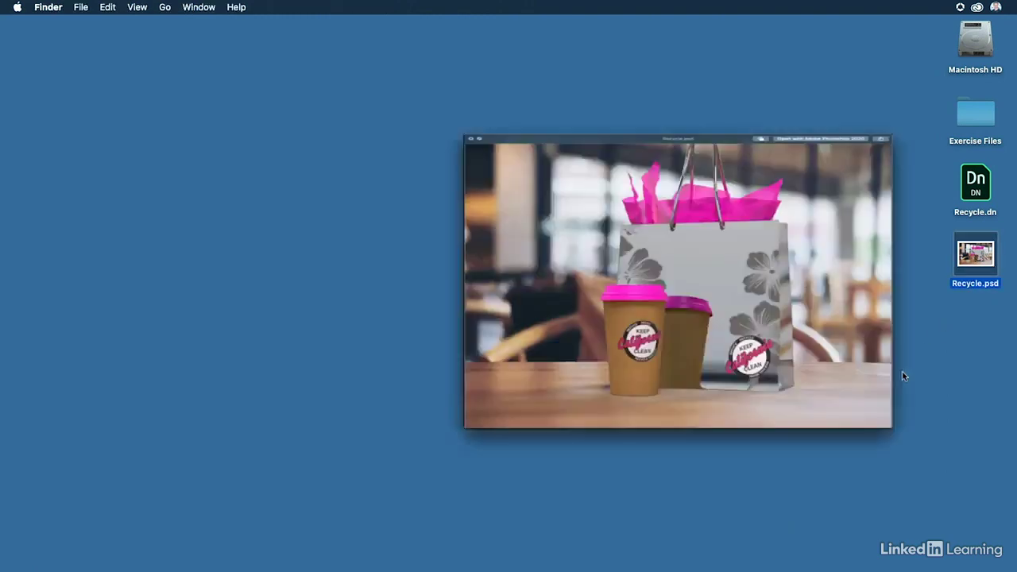